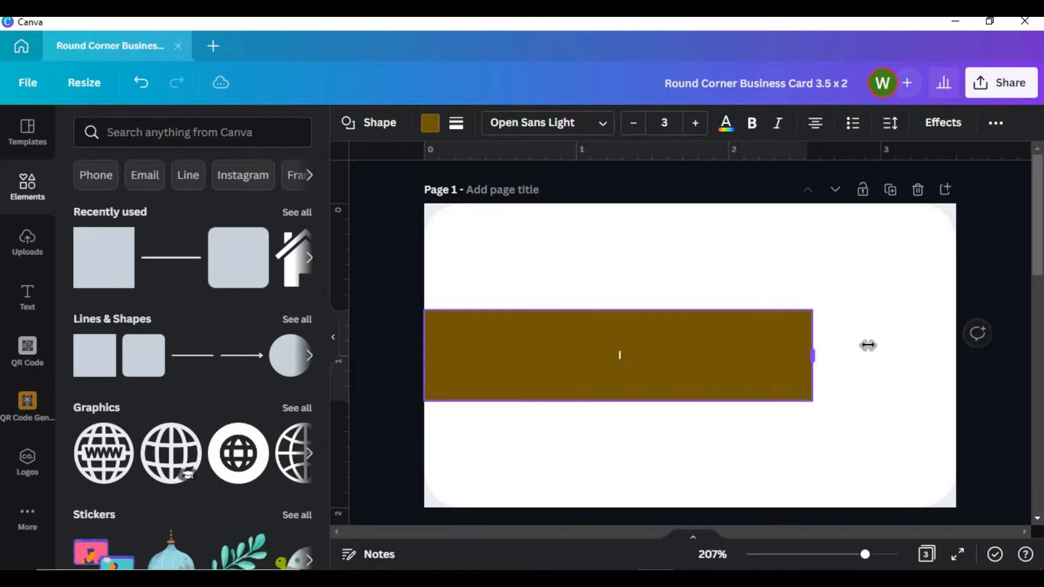
- Span the brown rectangle across the upper part of page 1, about 0.8 in tall, and recolor it dark navy
left_click_drag(702, 342, 701, 237)
left_click_drag(696, 295, 694, 327)
left_click(429, 124)
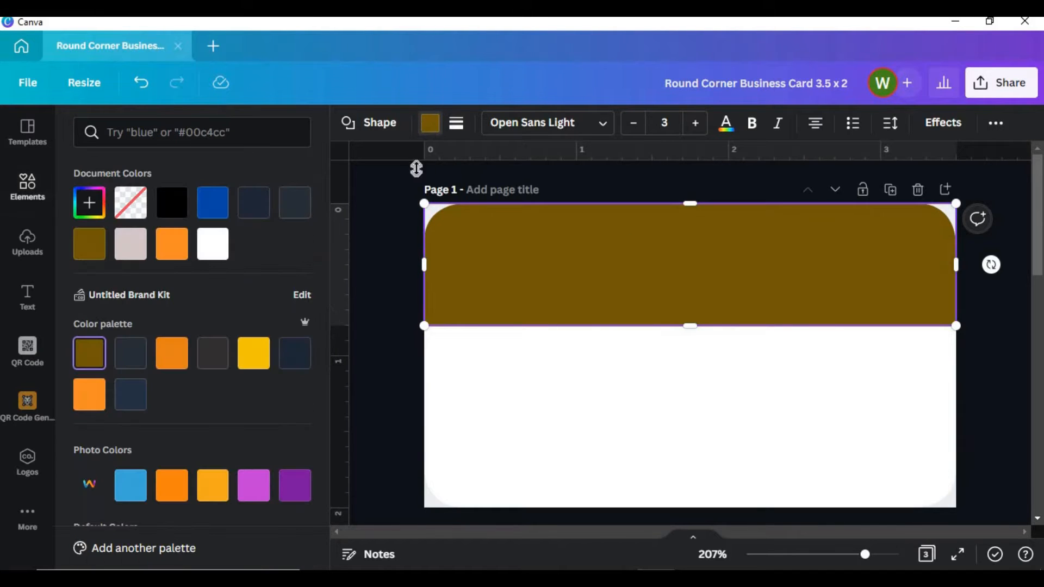
left_click(295, 354)
key("Escape")
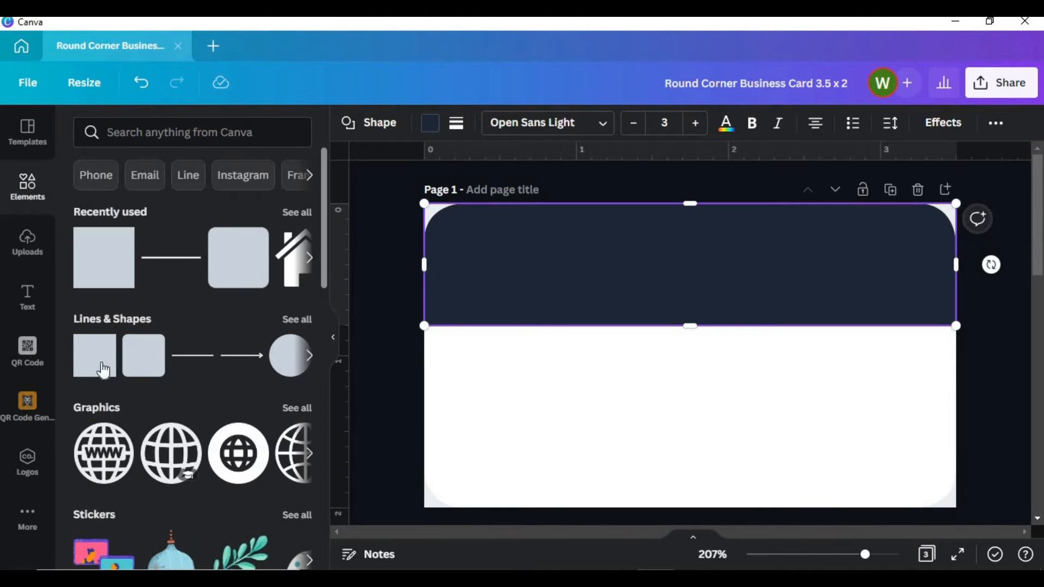
- Add a square shape to page 1 and fill it with the brand palette's light orange
left_click(83, 361)
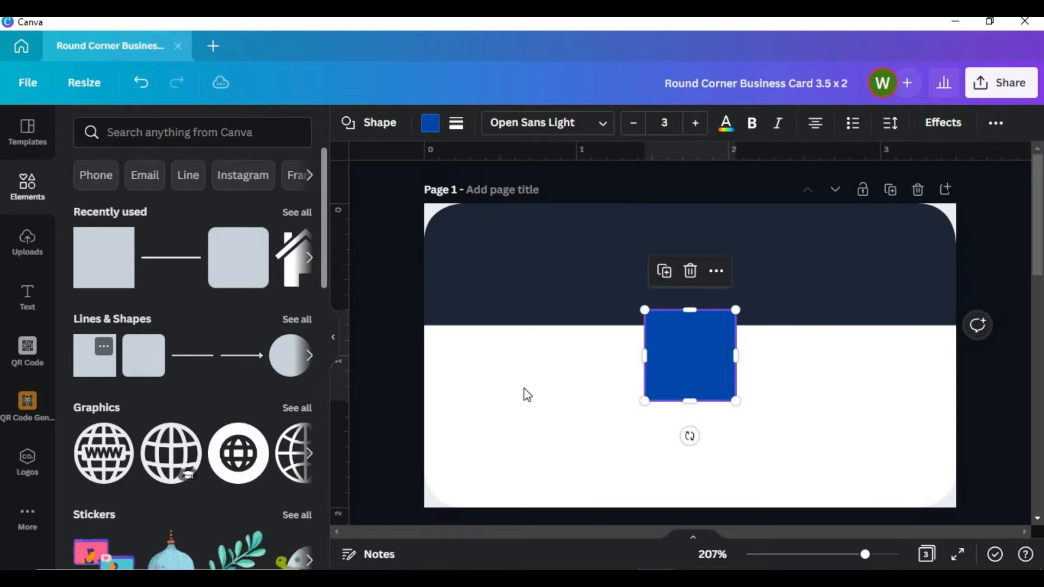
left_click(430, 129)
left_click(89, 394)
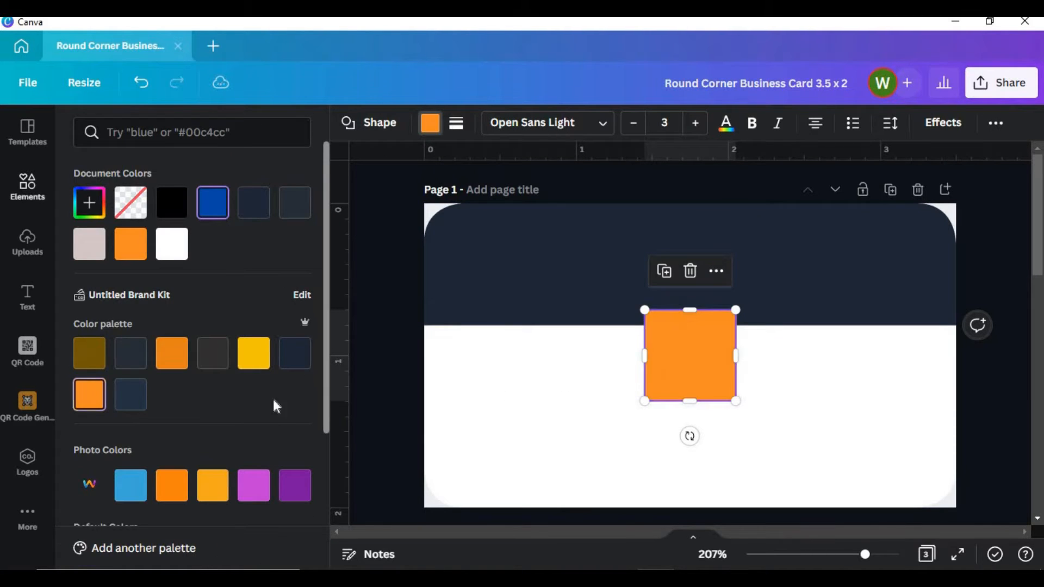
- Stretch the orange square across the full card width as a band about 0.4 in tall directly below the navy block
left_click_drag(546, 364, 424, 364)
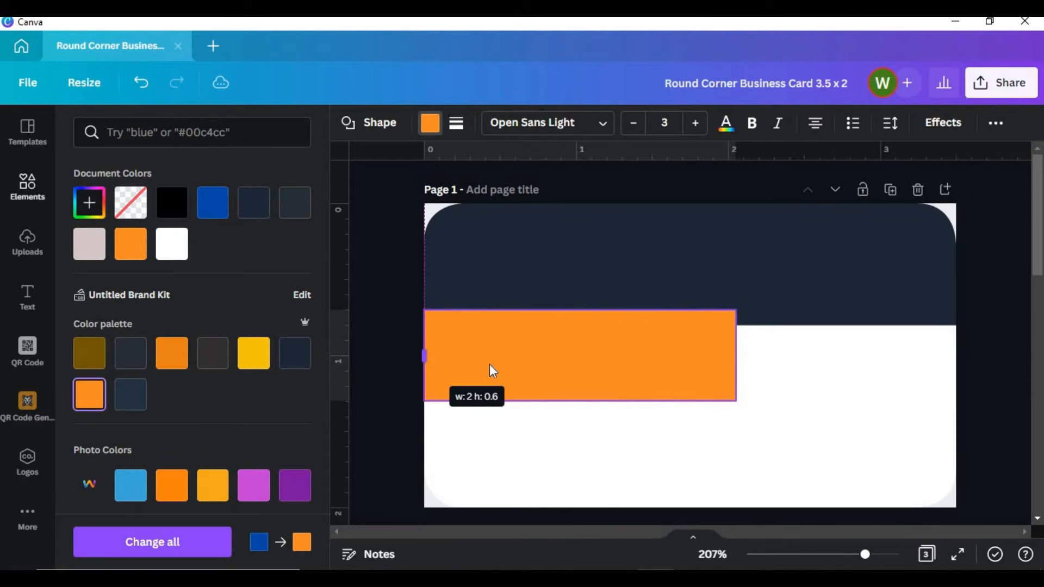
left_click_drag(736, 356, 955, 351)
left_click_drag(690, 327, 688, 326)
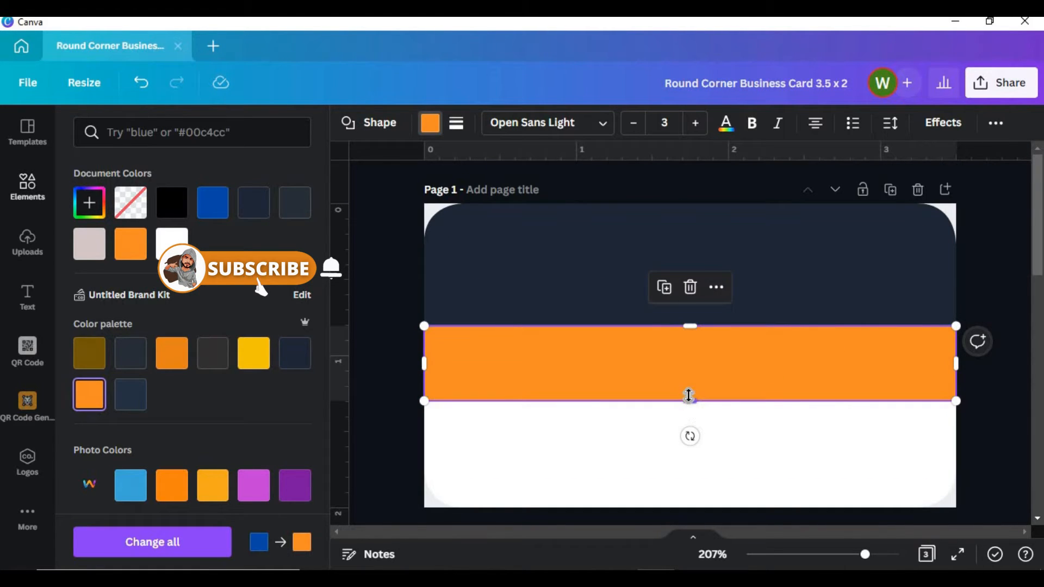
left_click_drag(688, 391, 688, 384)
left_click(382, 412)
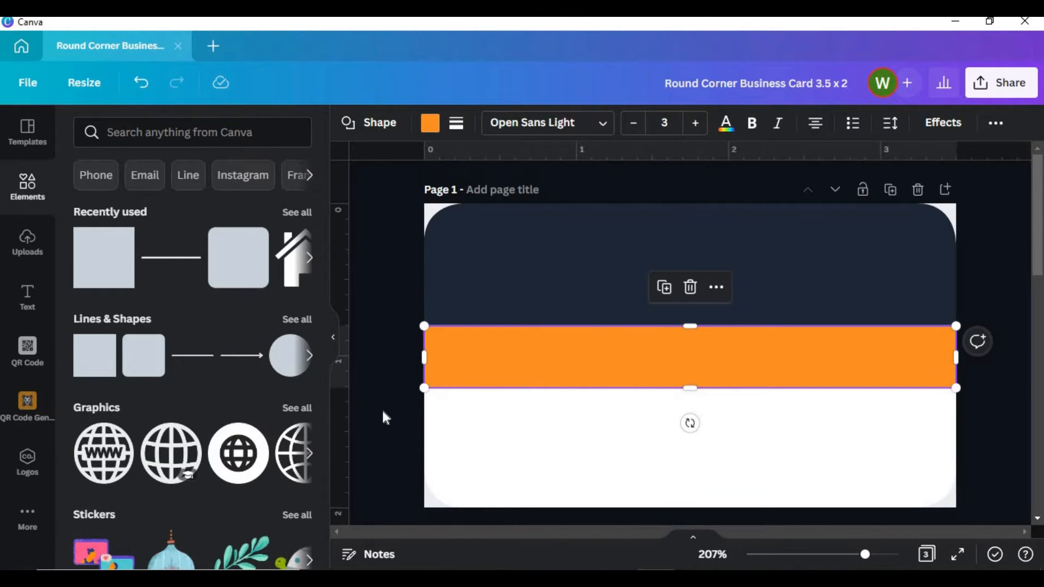
left_click(383, 411)
- Adjust the navy block's lower edge to meet the orange band
left_click(646, 294)
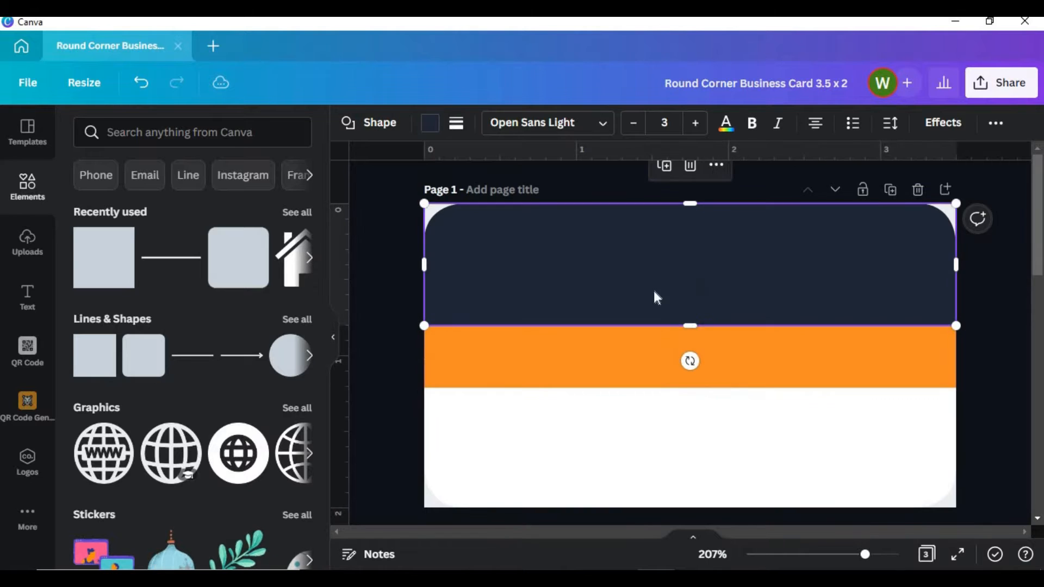
left_click_drag(688, 321, 688, 324)
left_click(390, 344)
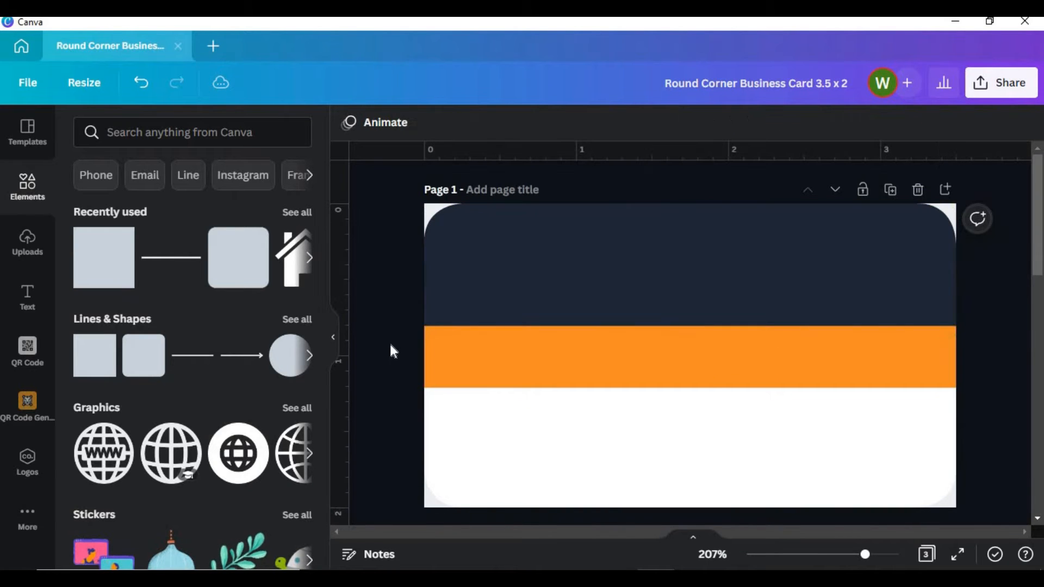
- Copy the name and Graphic Designer text group from page 3 to page 1 and place it near the navy block's left side
left_click_drag(1040, 187, 1040, 399)
left_click(562, 250)
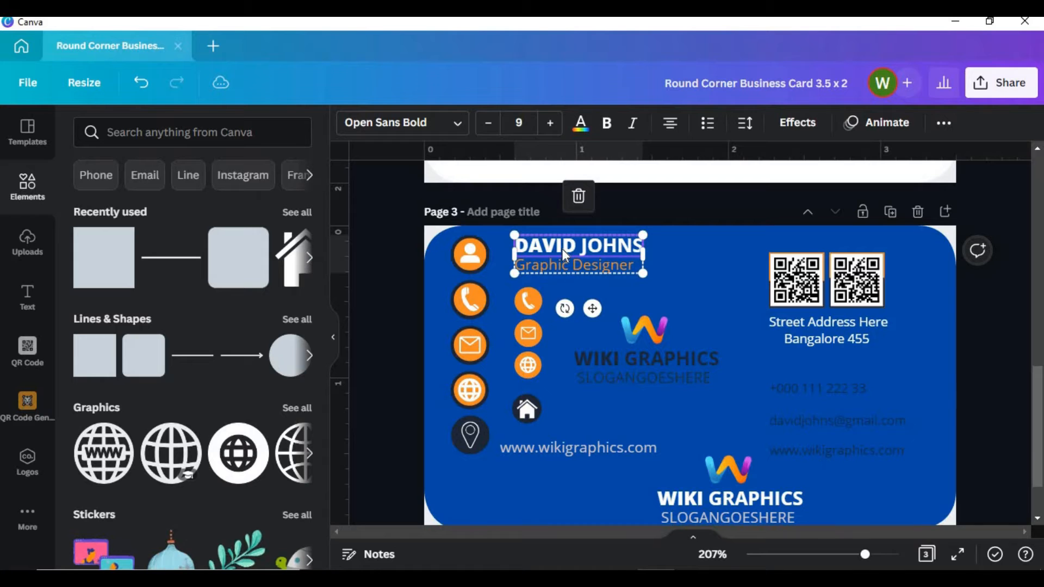
right_click(566, 243)
left_click(587, 268)
left_click_drag(1041, 383, 1042, 169)
right_click(754, 253)
left_click(807, 305)
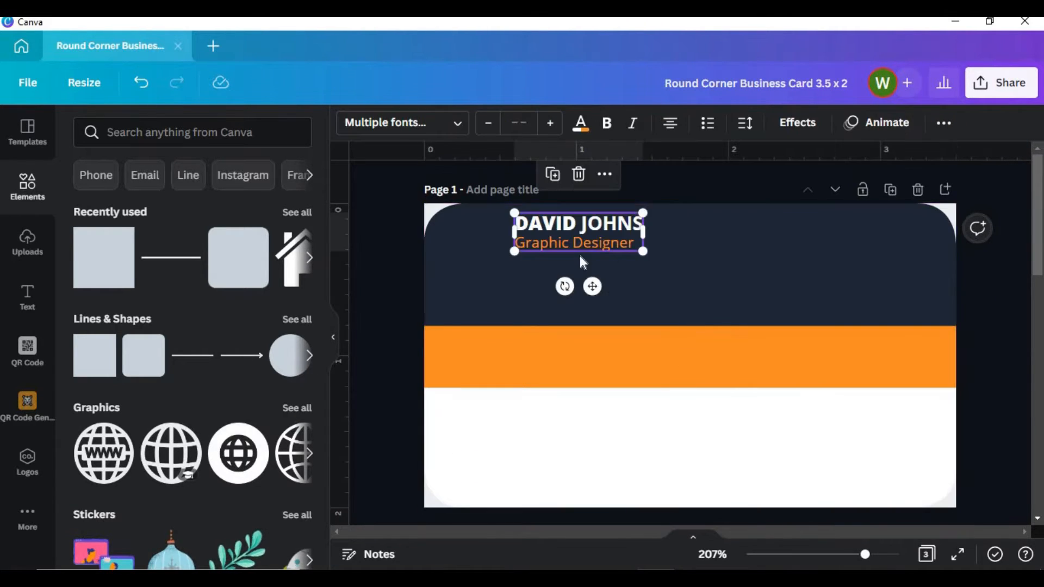
left_click_drag(567, 302, 537, 308)
key("Escape")
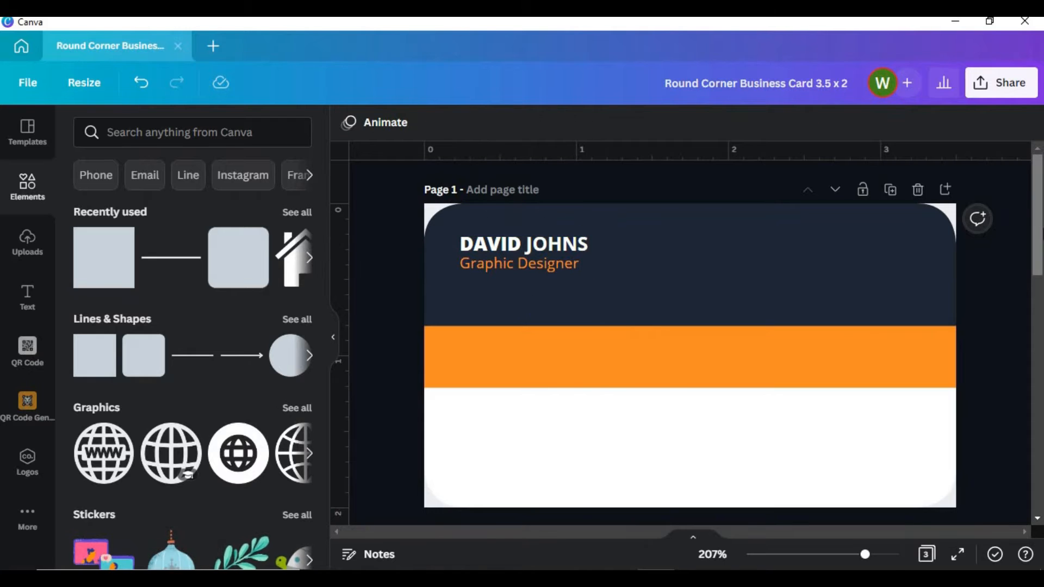
- Copy the house icon from page 3 to page 1 and place it in the orange band, aligned with the name's left edge
scroll(794, 386, "down", 10)
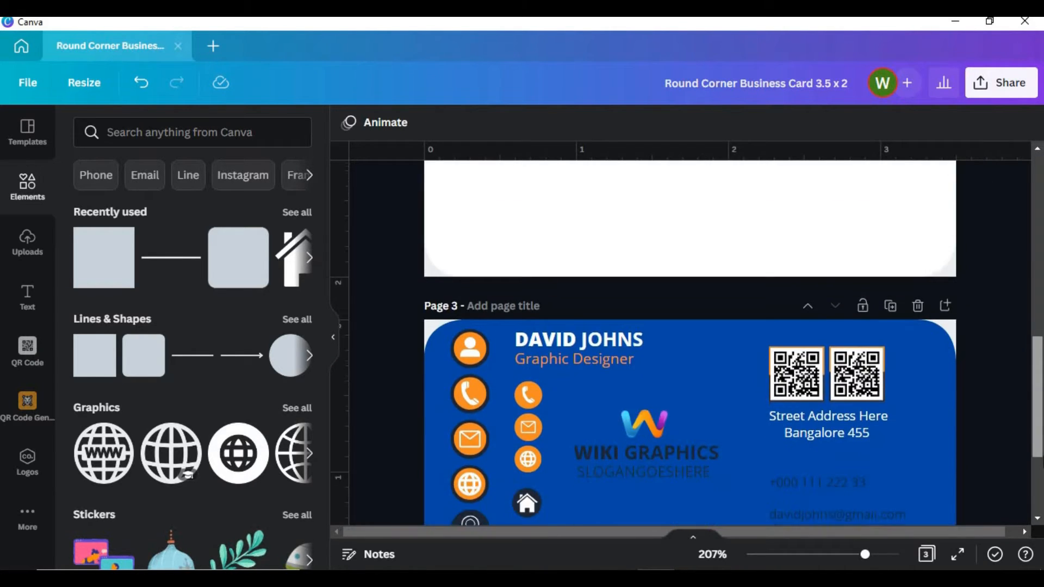
left_click(533, 336)
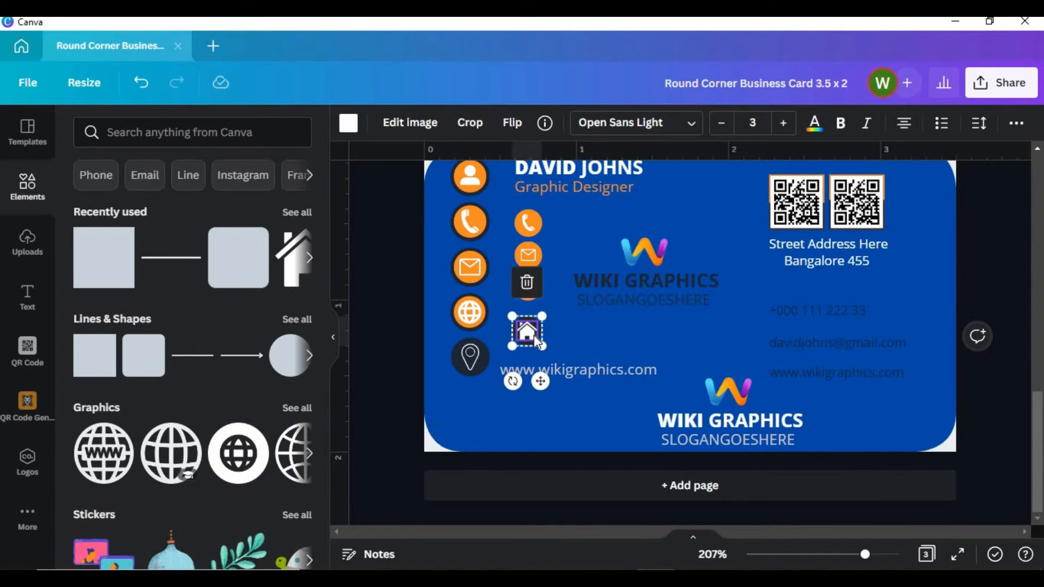
scroll(1017, 432, "up", 10)
right_click(572, 282)
left_click(618, 334)
left_click_drag(538, 432, 483, 404)
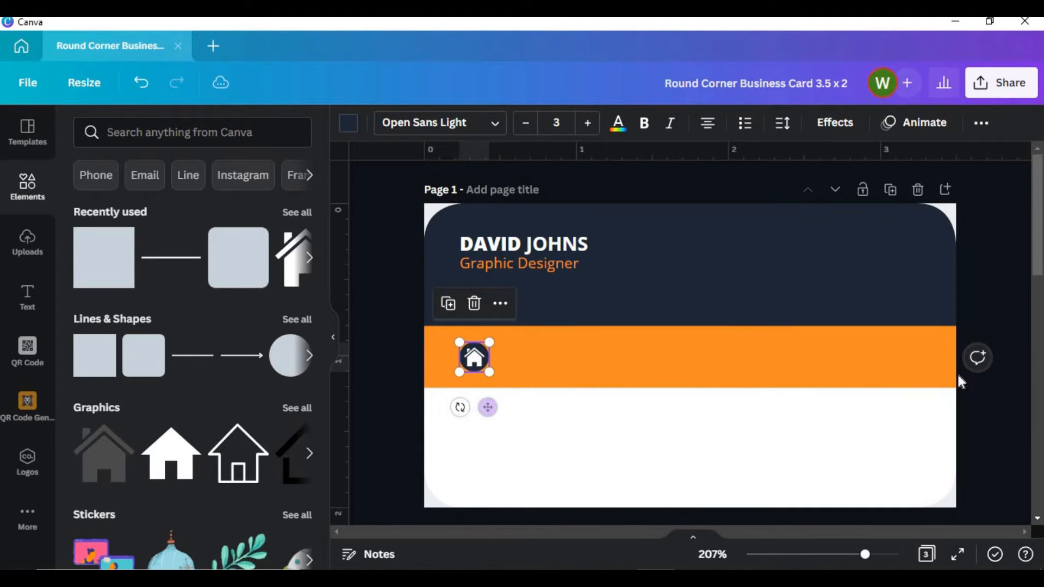
- Copy the two-line address text from page 3 to page 1 and place it beside the house icon in the orange band
left_click_drag(1041, 231, 1042, 455)
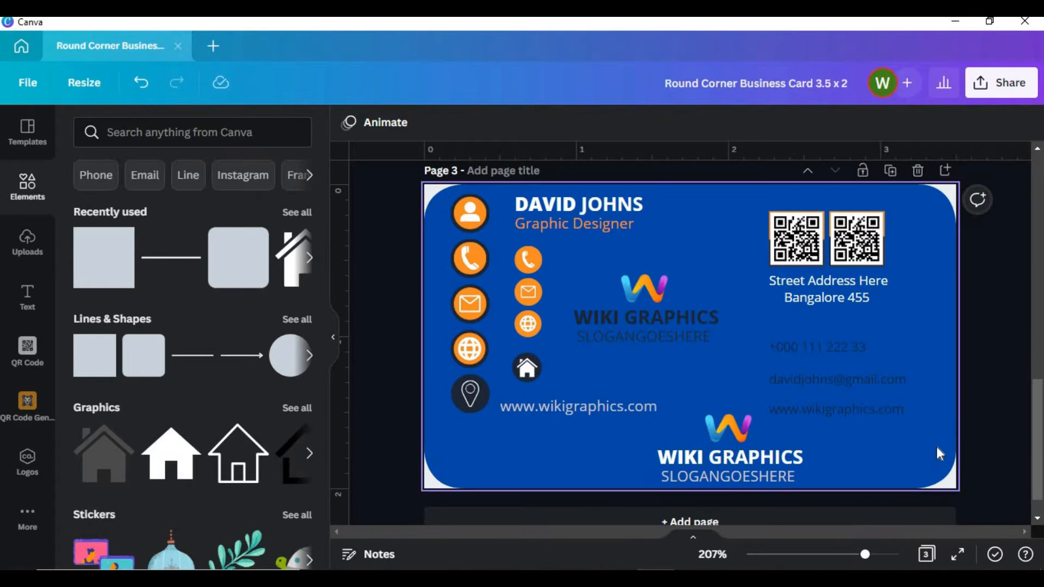
left_click(842, 299)
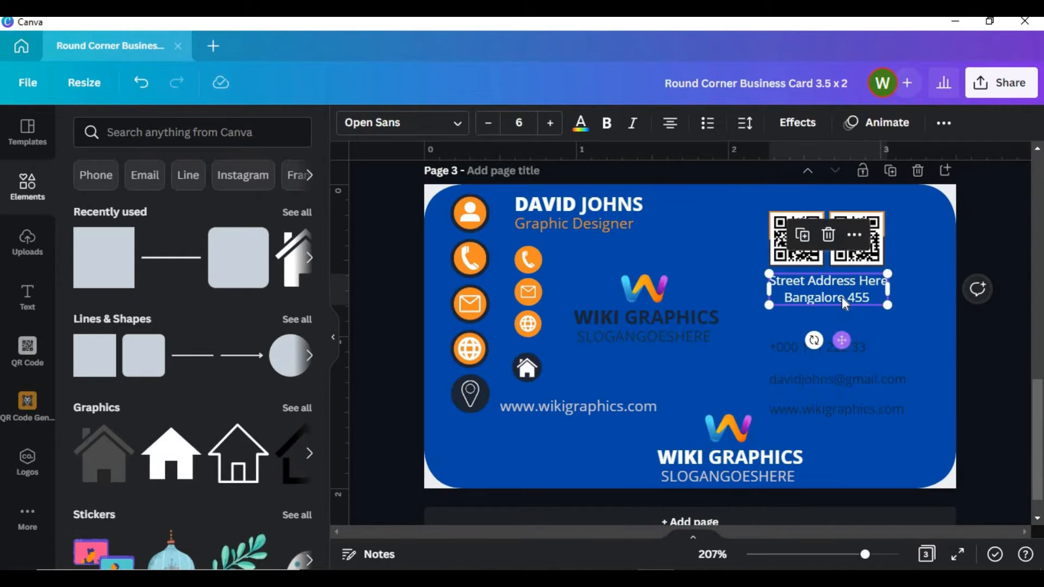
right_click(841, 286)
left_click(876, 309)
scroll(621, 388, "up", 15)
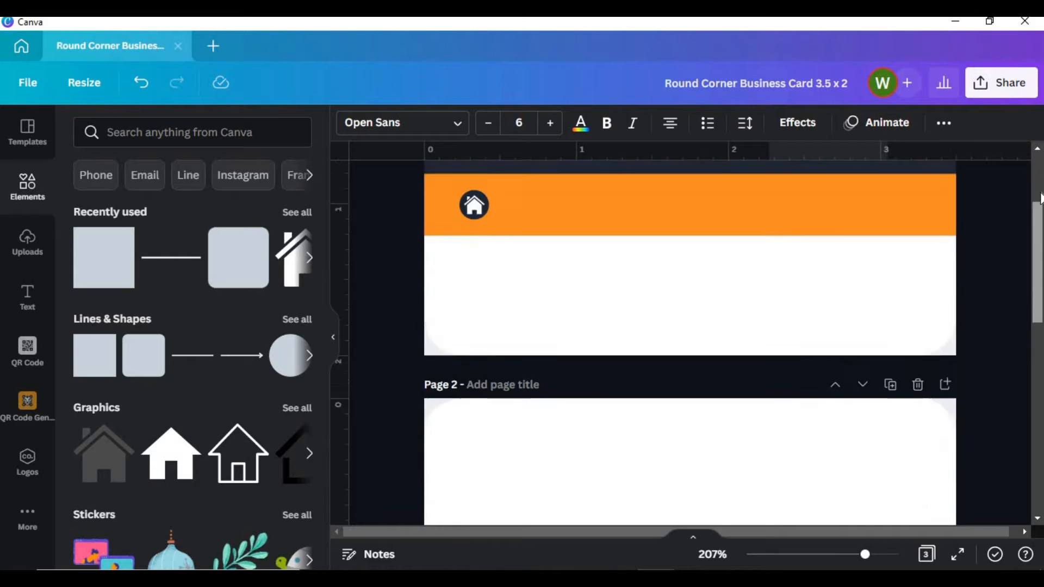
right_click(605, 362)
left_click(671, 271)
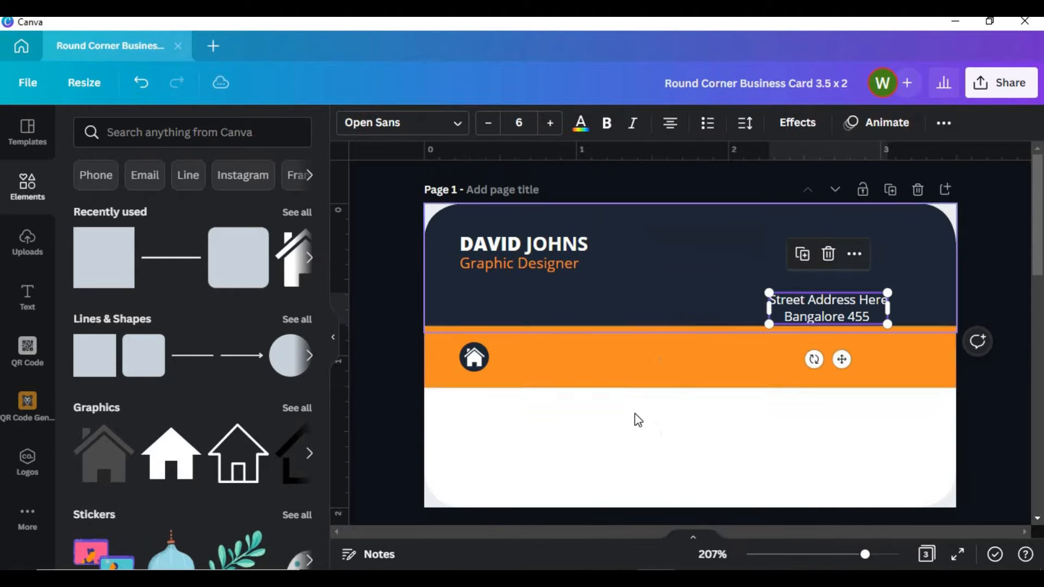
left_click_drag(843, 360, 578, 412)
- Copy the small orange phone, mail and globe icons from page 3 to page 1 and align them in the white area below the house icon
left_click(1036, 239)
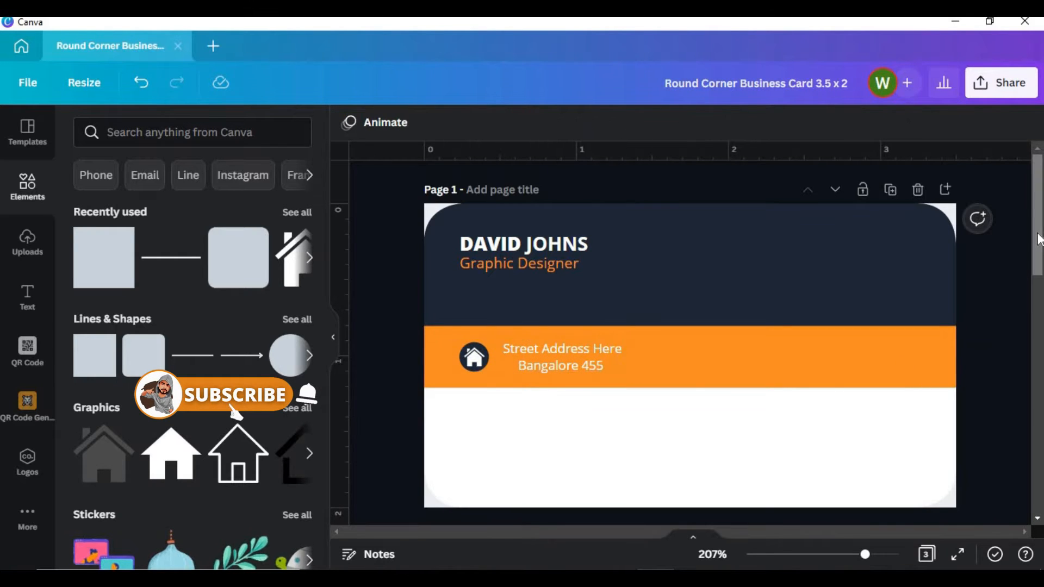
scroll(1037, 239, "down", 10)
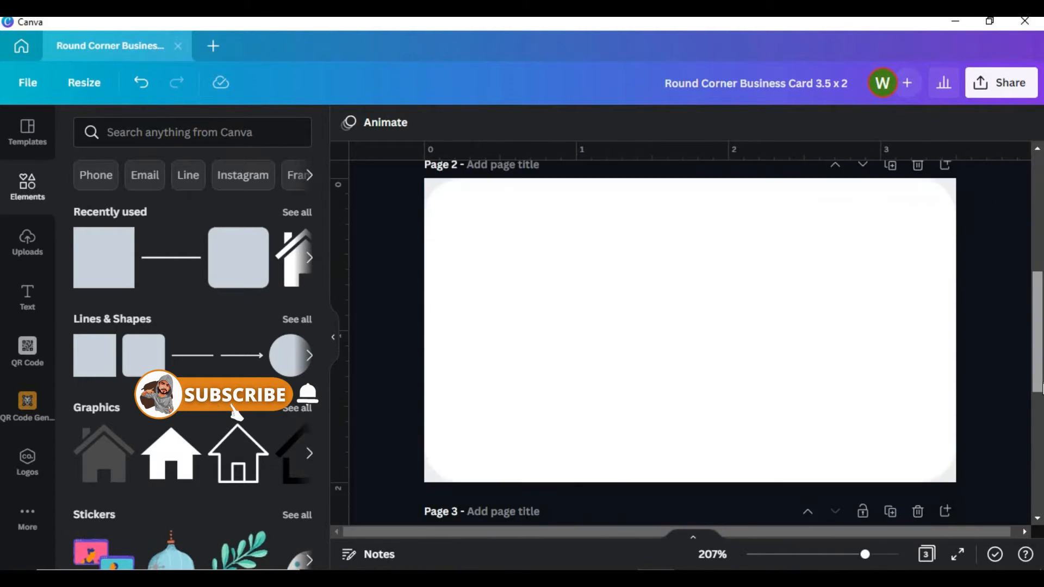
scroll(1037, 391, "down", 3)
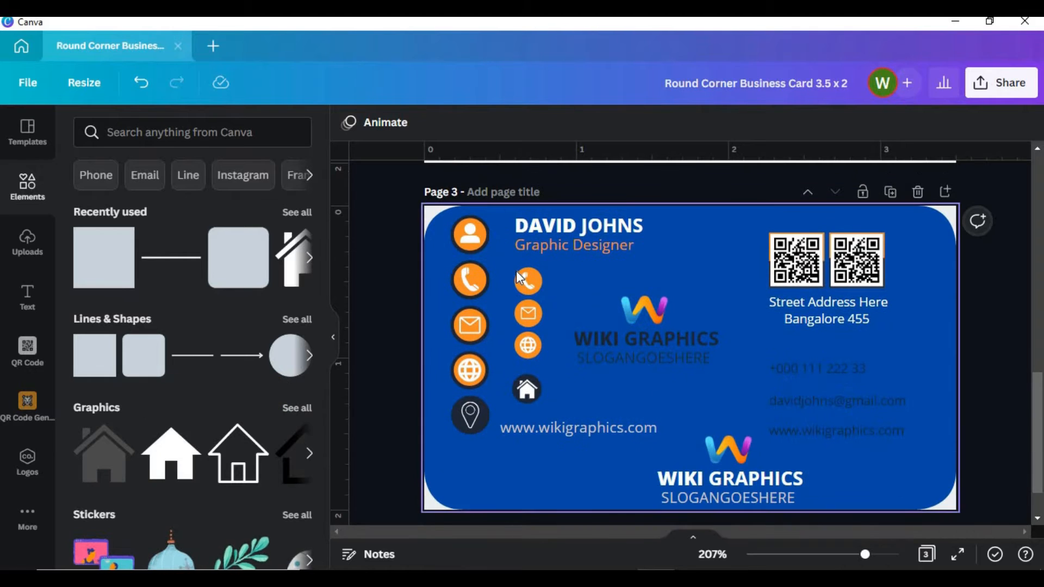
left_click_drag(515, 271, 529, 347)
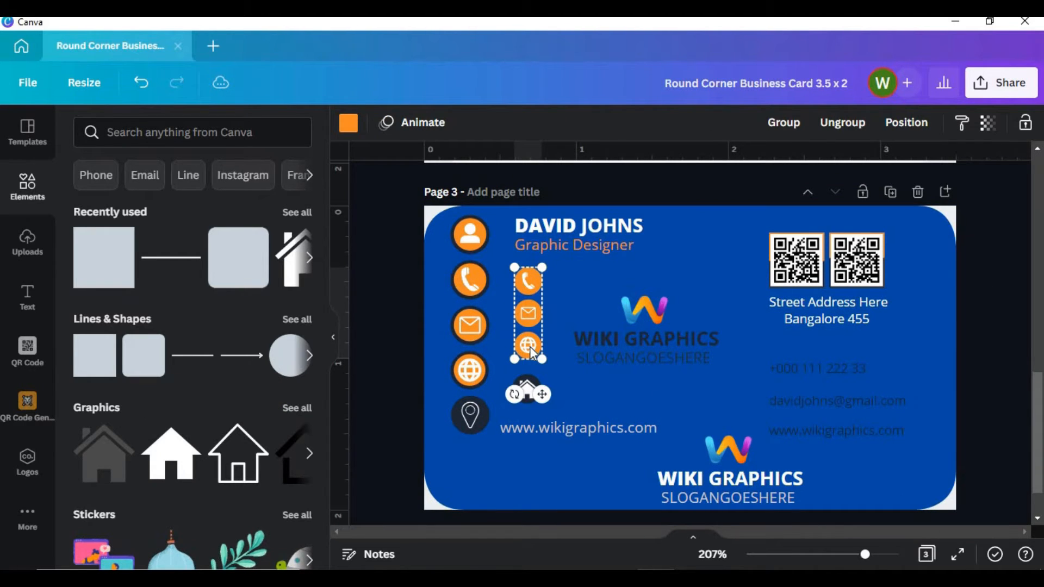
right_click(527, 305)
left_click(566, 321)
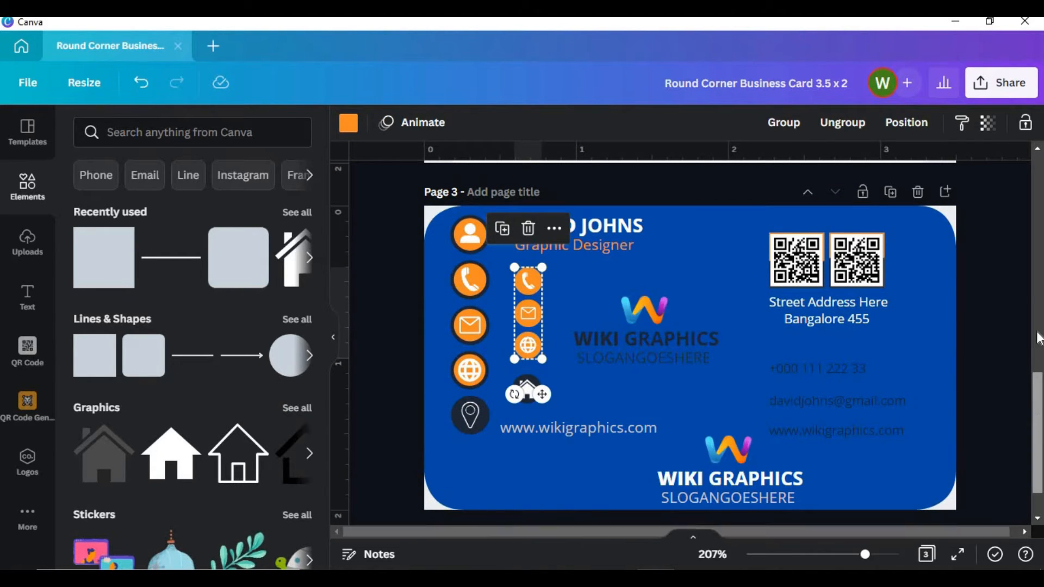
left_click_drag(1036, 381, 1037, 247)
scroll(755, 328, "up", 3)
left_click(625, 397)
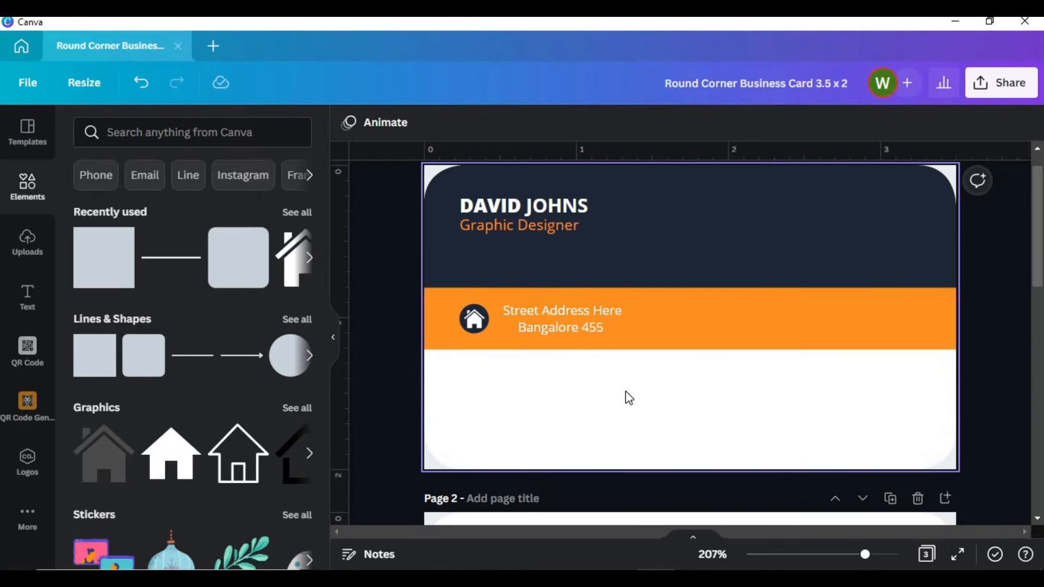
right_click(625, 396)
left_click(672, 363)
left_click_drag(540, 354, 486, 485)
left_click(992, 315)
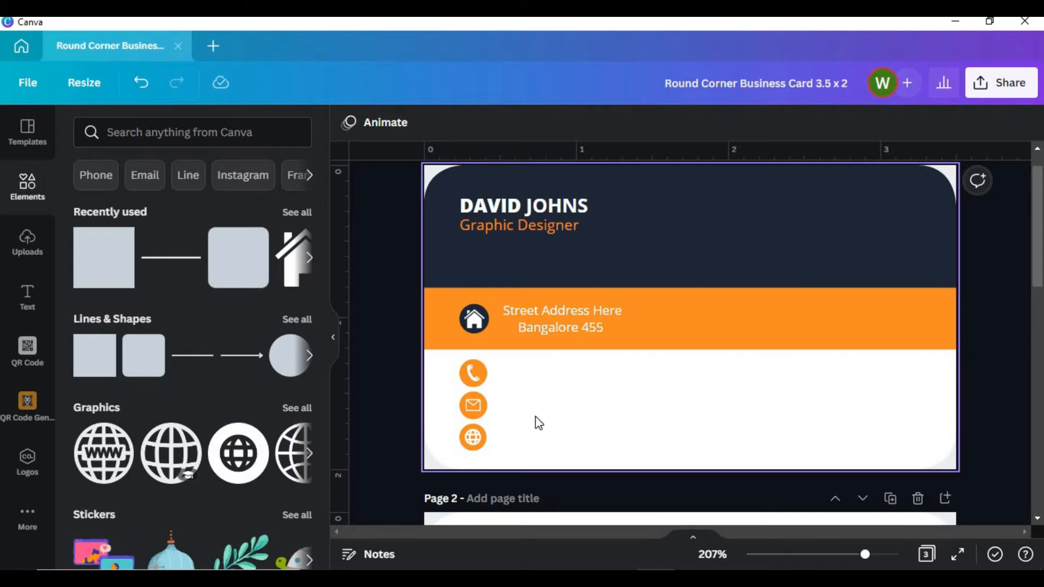
- Shift the group of three orange contact icons slightly down within the white area
scroll(690, 348, "down", 1)
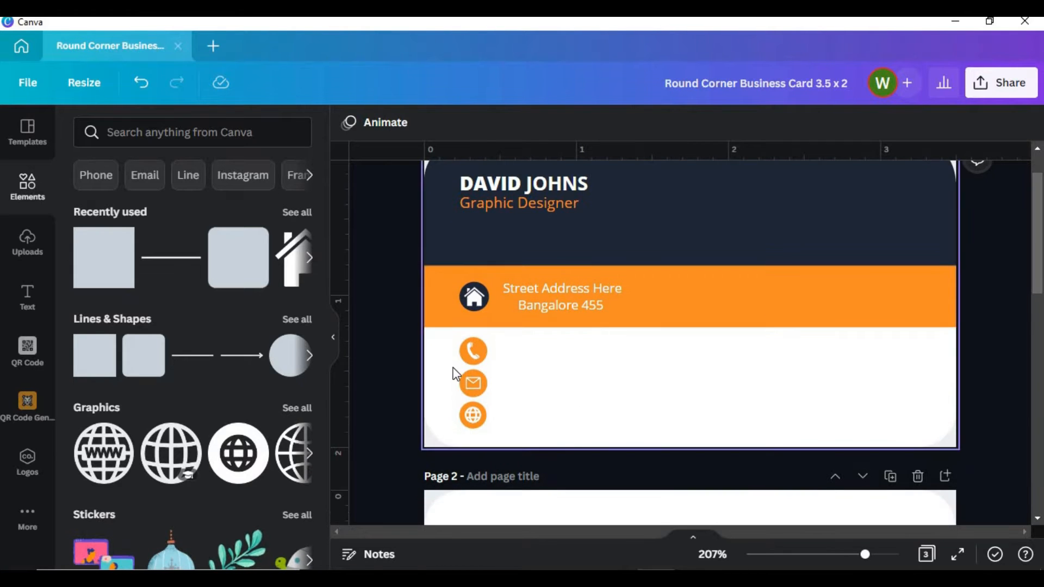
left_click(468, 355)
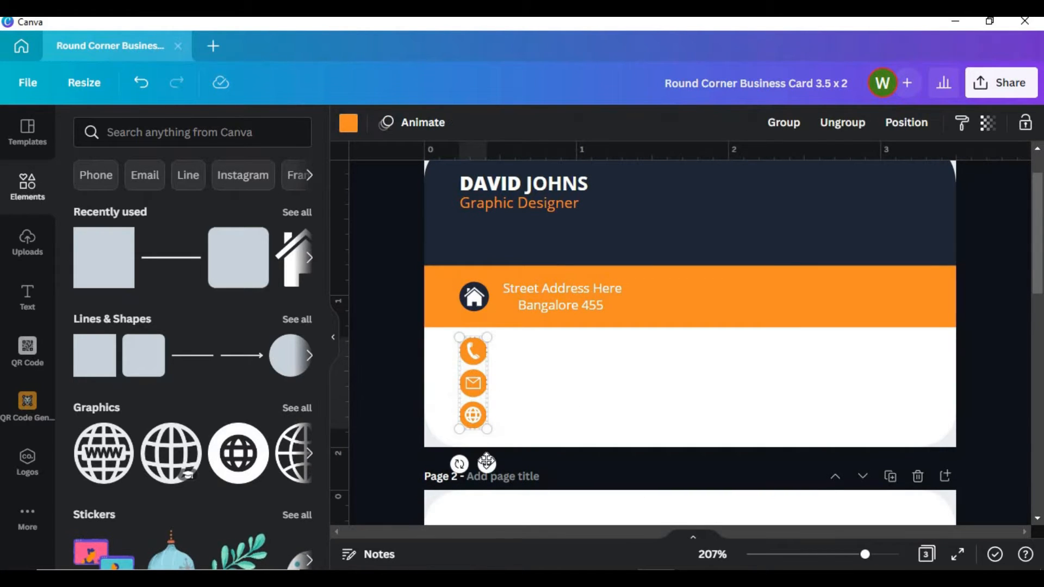
left_click_drag(487, 462, 487, 466)
left_click(954, 262)
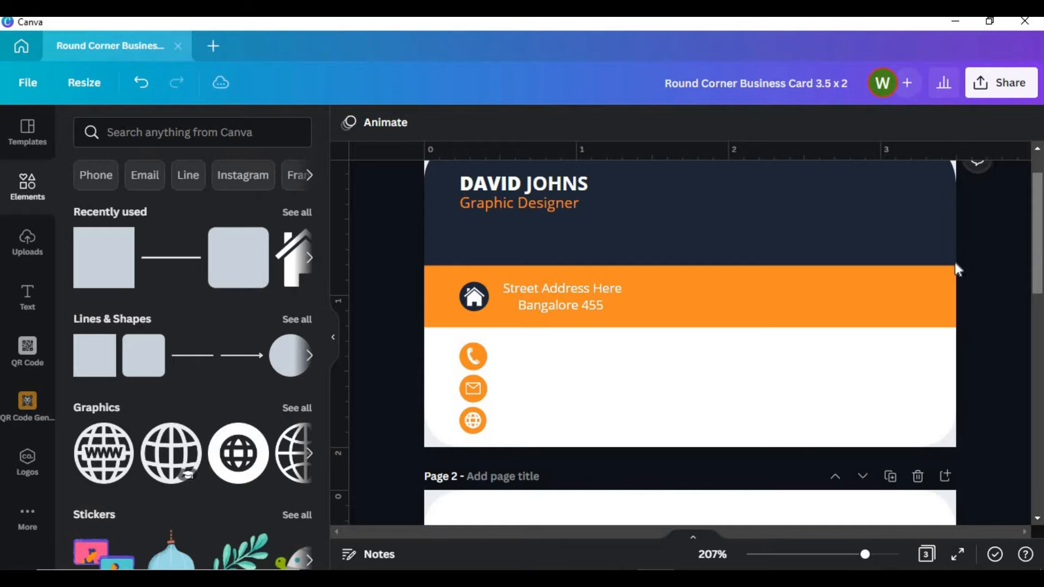
- Copy the dark phone, email and website text group from page 3 to page 1 and align it beside the three orange contact icons
scroll(954, 262, "down", 10)
scroll(849, 380, "down", 2)
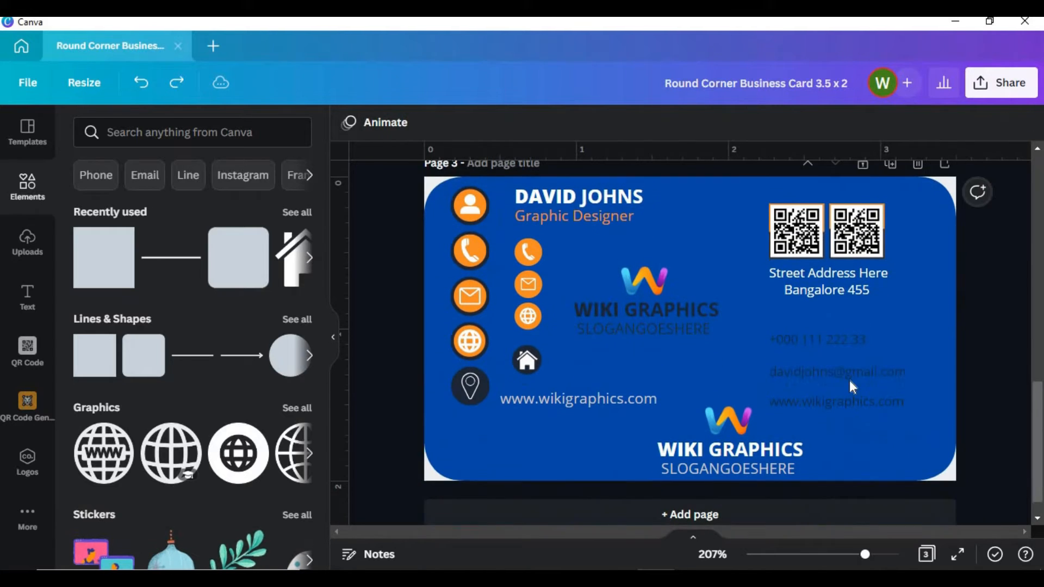
left_click(803, 340)
left_click(807, 396, "shift")
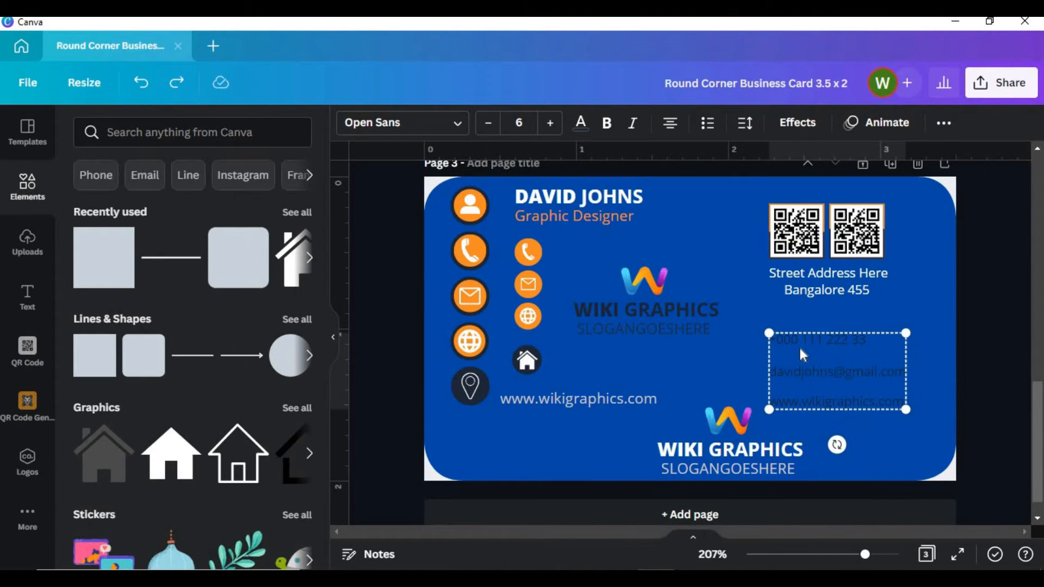
right_click(798, 336)
left_click(831, 275)
left_click_drag(1037, 395, 1026, 219)
left_click(724, 312)
right_click(725, 312)
left_click(736, 344)
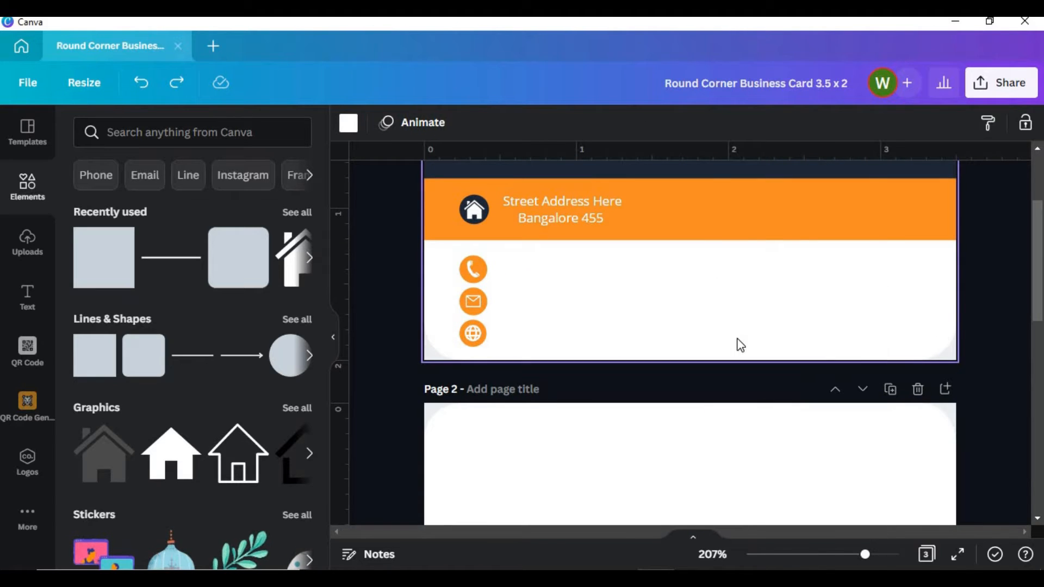
left_click_drag(859, 258, 585, 303)
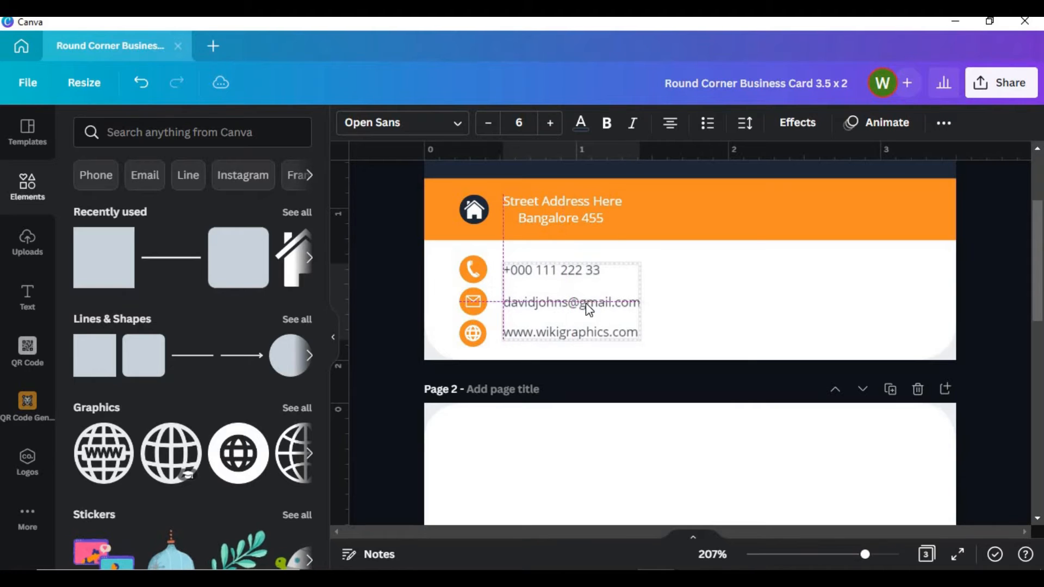
left_click(749, 297)
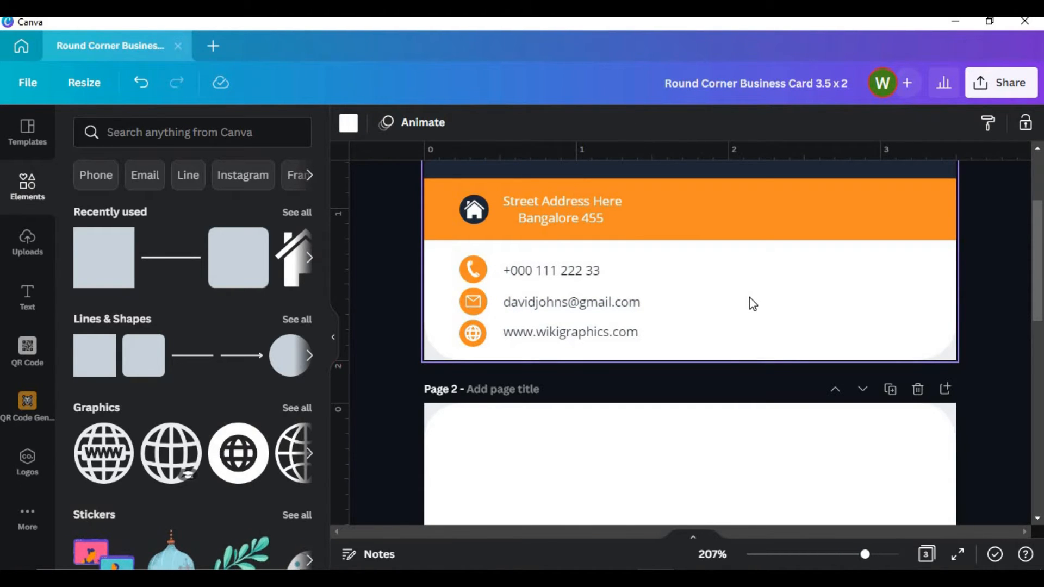
- Copy the dark Wiki Graphics logo from page 3 to page 1 and place it in the white area, right of the contact details
scroll(1025, 272, "down", 10)
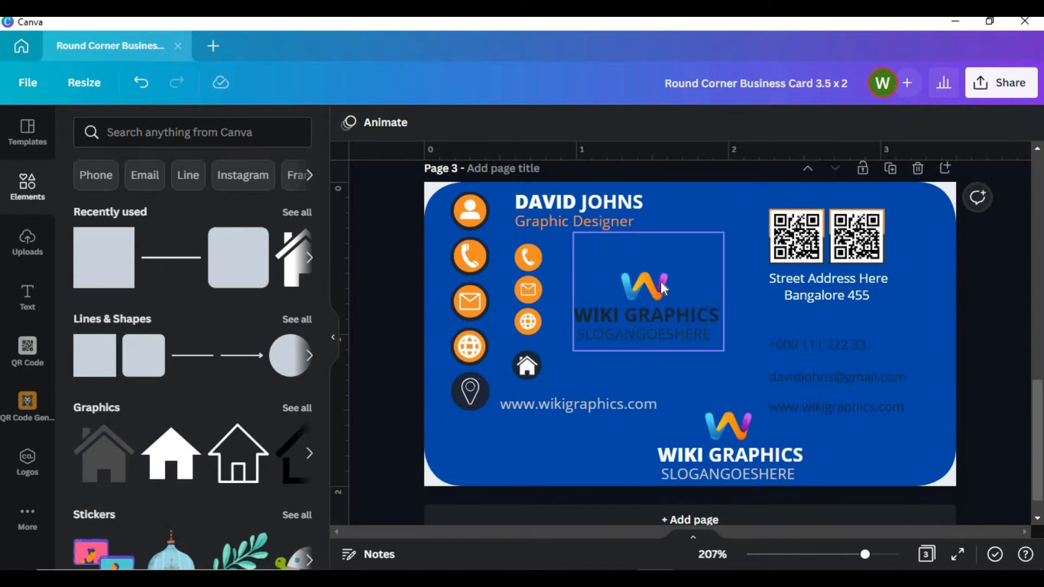
right_click(661, 282)
left_click(704, 243)
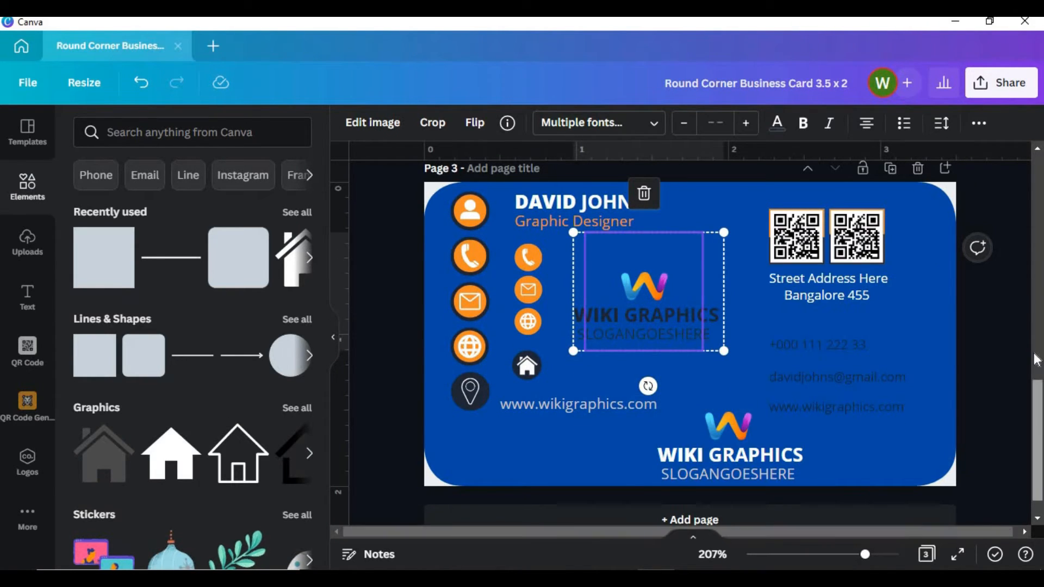
scroll(745, 396, "up", 10)
right_click(745, 396)
left_click(784, 377)
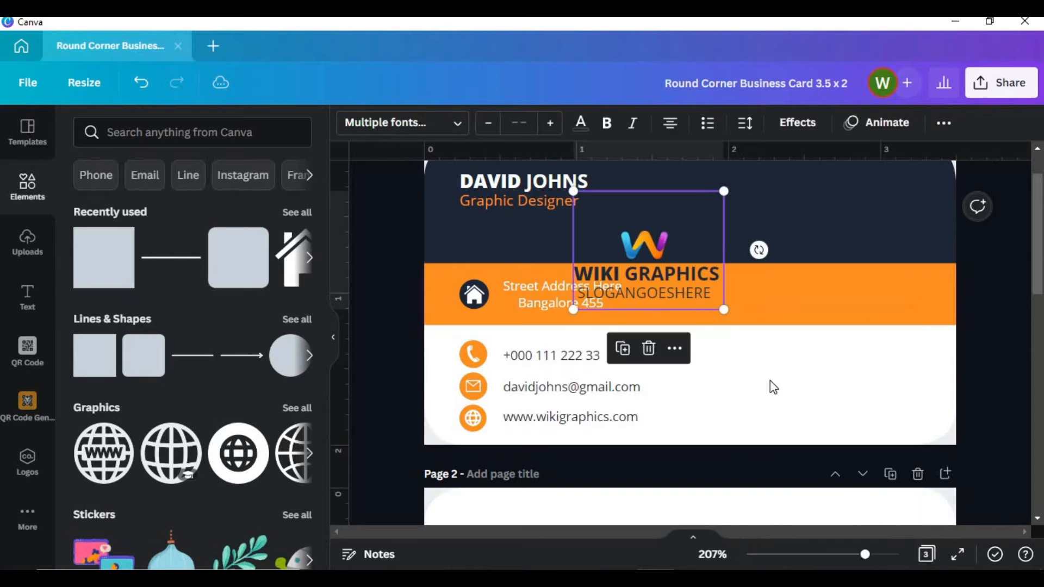
left_click_drag(670, 247, 873, 361)
left_click(1042, 243)
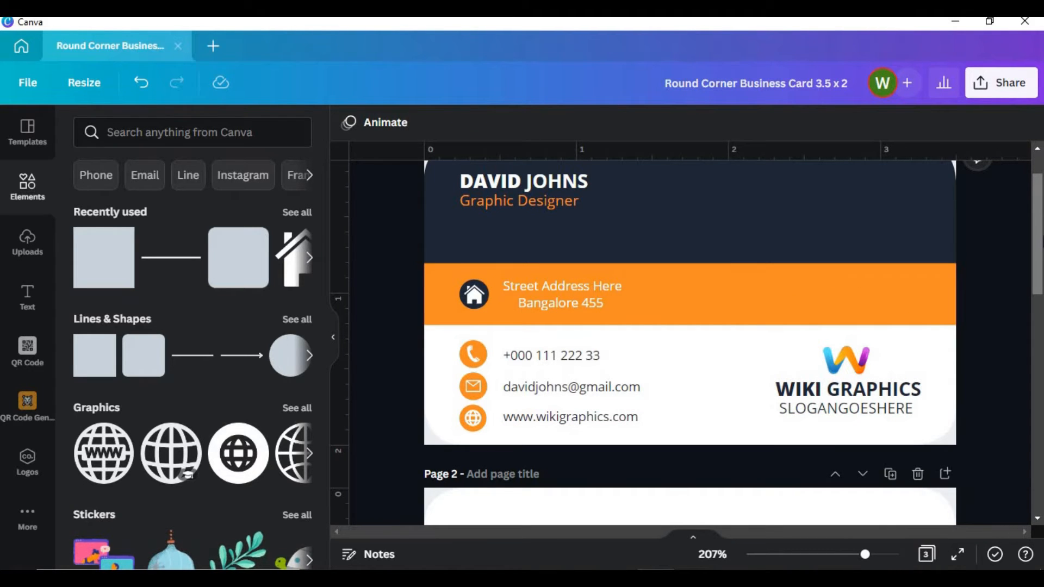
- Copy the first QR code from page 3 to page 1 and place it above the logo, overlapping the navy and orange areas
scroll(887, 405, "down", 10)
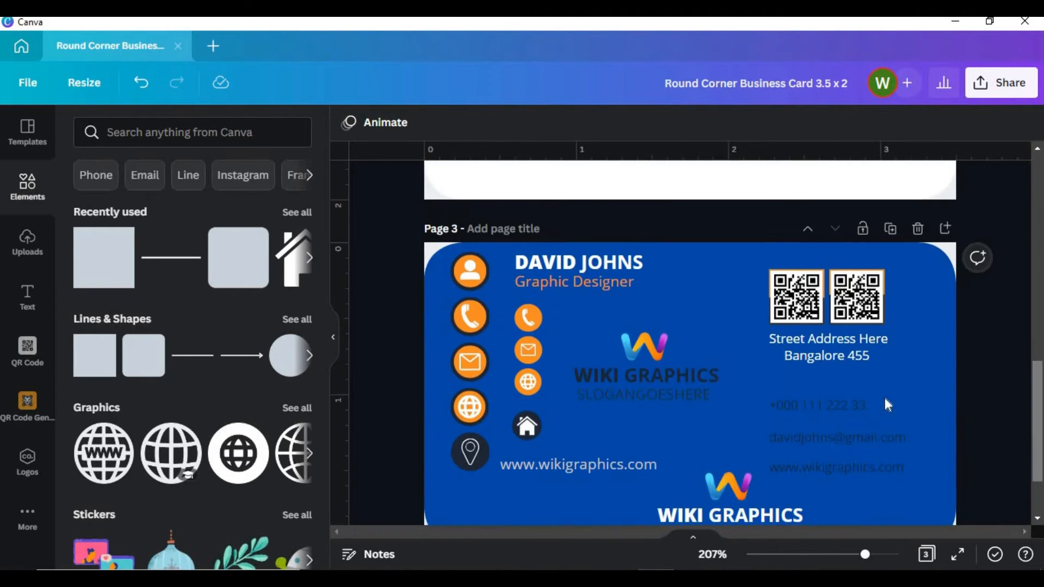
right_click(796, 289)
left_click(881, 287)
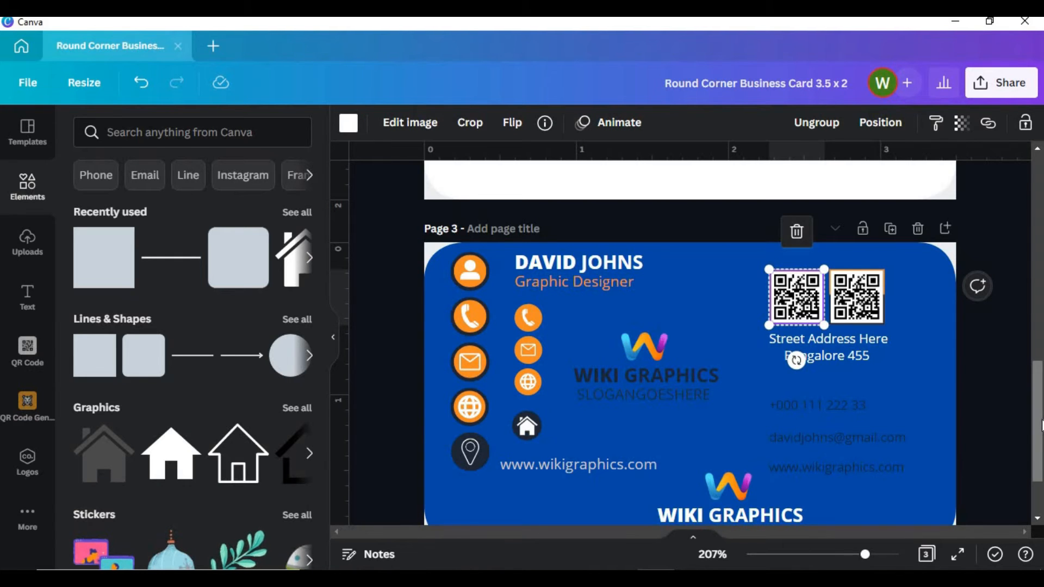
scroll(1039, 280, "up", 5)
scroll(1039, 279, "up", 5)
left_click(796, 288)
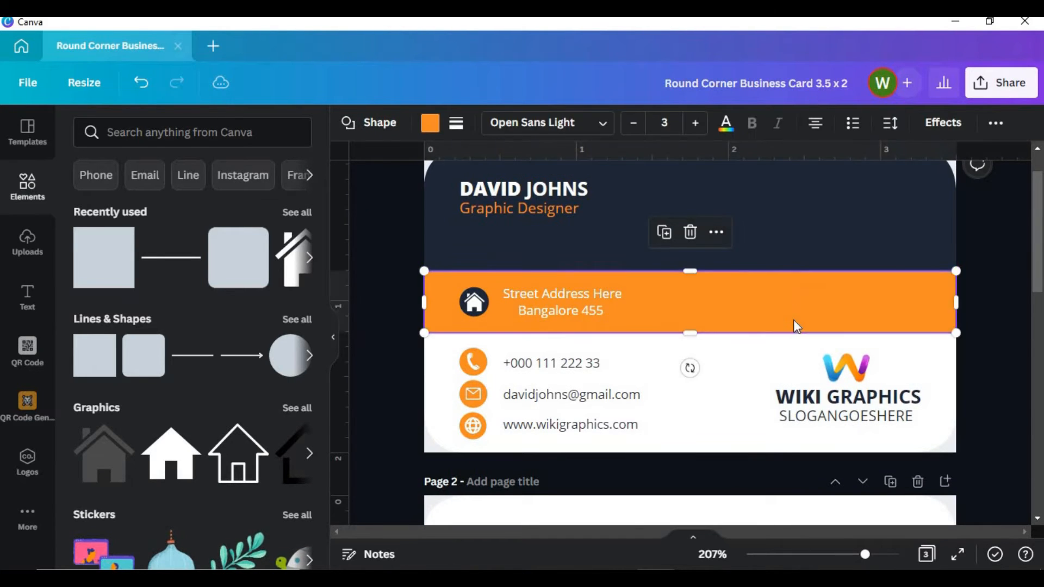
right_click(793, 320)
left_click(830, 275)
left_click_drag(799, 203, 850, 267)
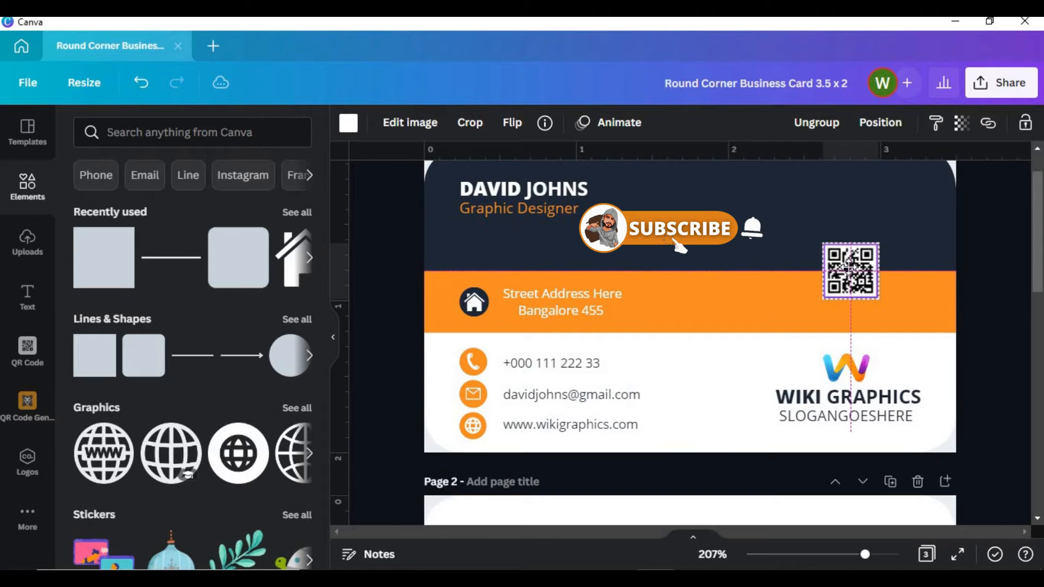
left_click(999, 249)
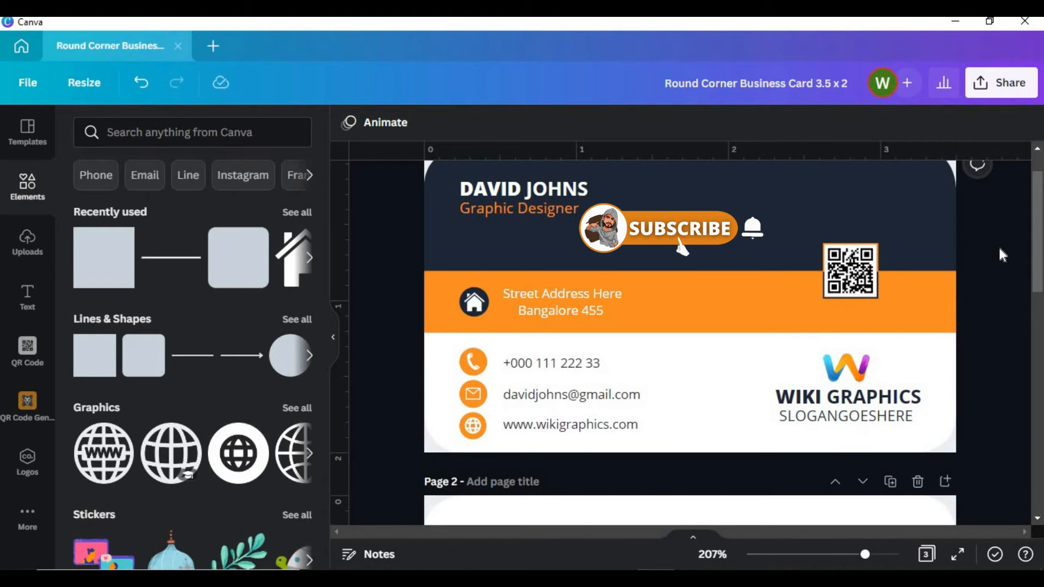
- Add a square shape to the blank page 2 and stretch it to cover the whole card
scroll(998, 245, "down", 6)
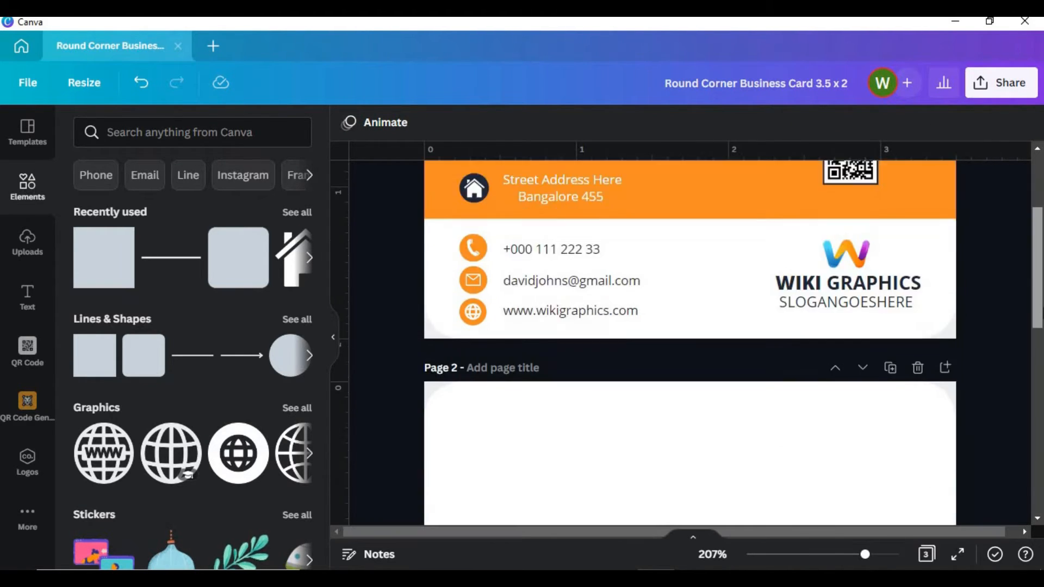
scroll(690, 342, "down", 5)
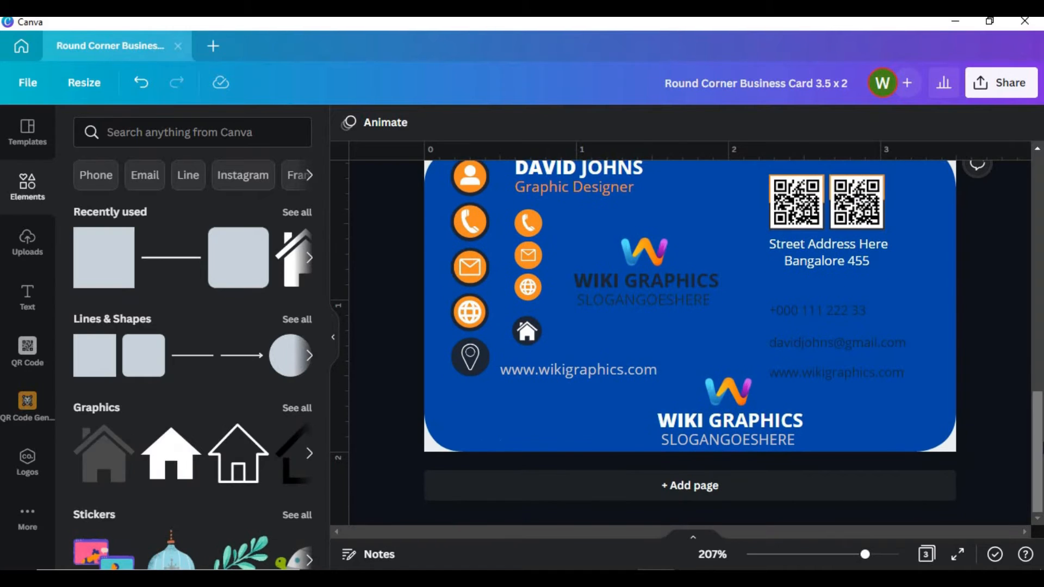
scroll(589, 350, "up", 4)
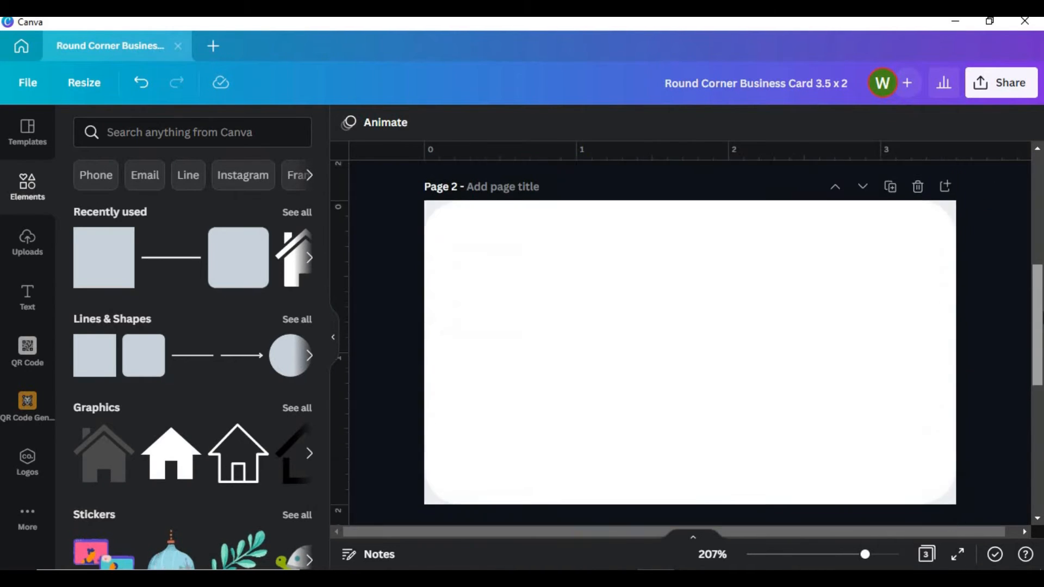
left_click(99, 273)
left_click_drag(612, 368, 425, 365)
left_click_drag(800, 367, 956, 363)
left_click_drag(689, 318, 689, 212)
left_click_drag(695, 421, 699, 515)
left_click(980, 395)
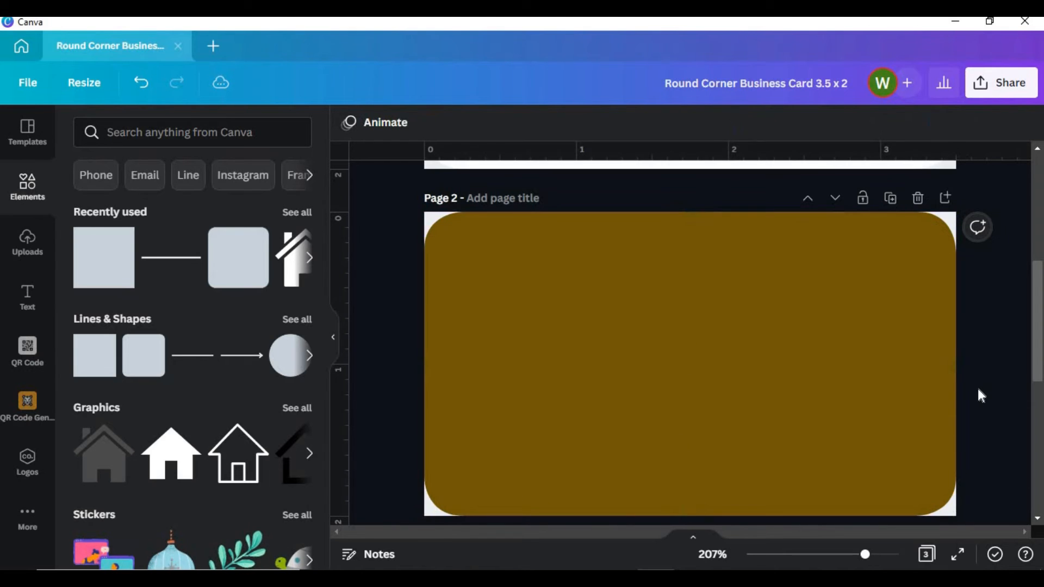
- Fill the full-card shape on page 2 with the dark navy from the brand color palette
left_click(622, 333)
left_click(430, 124)
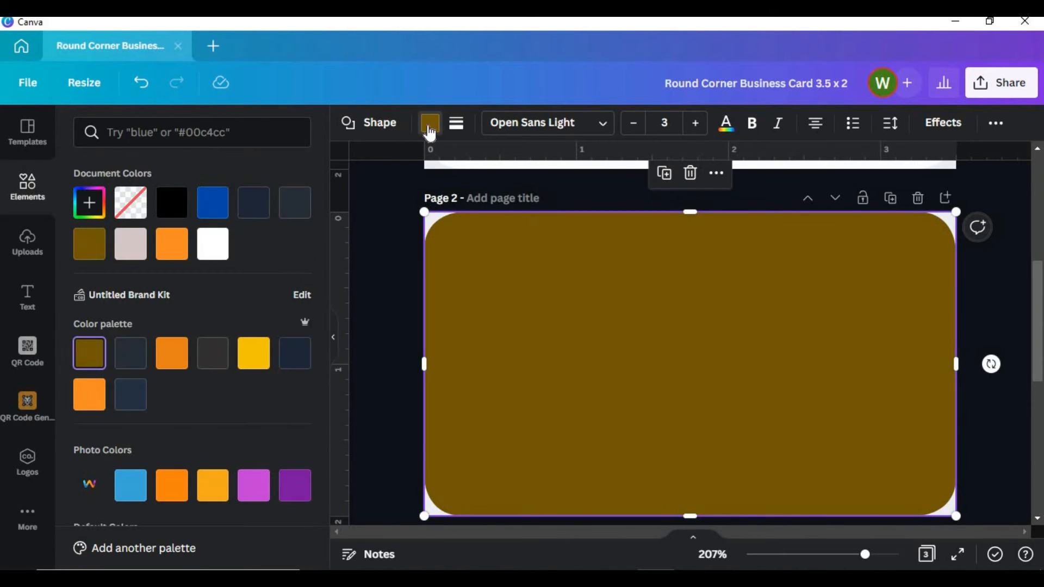
left_click(294, 353)
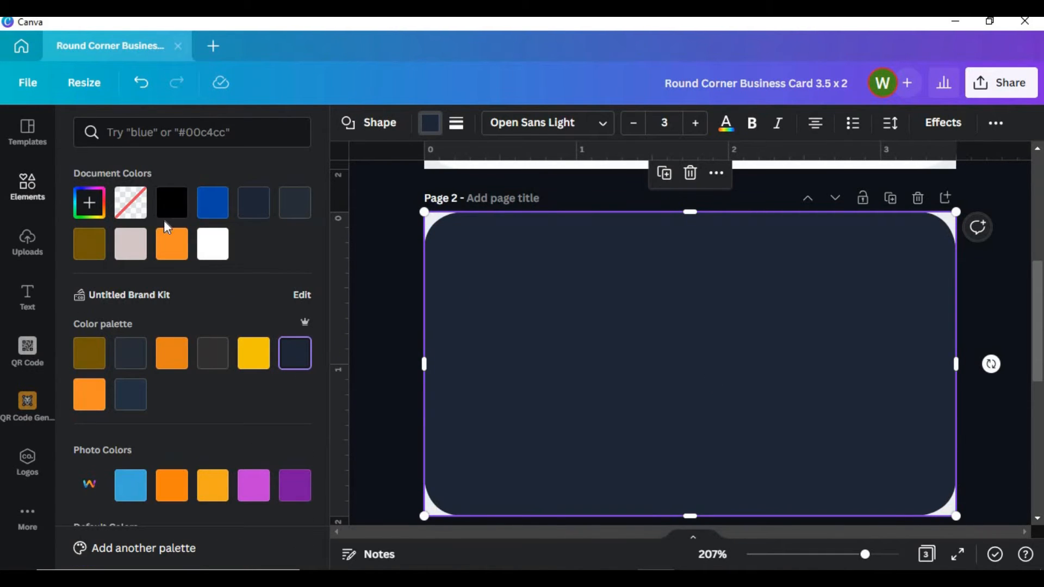
- Add a second square on page 2 and stretch it into a full-width band about 1 inch tall across the card's middle
left_click(48, 185)
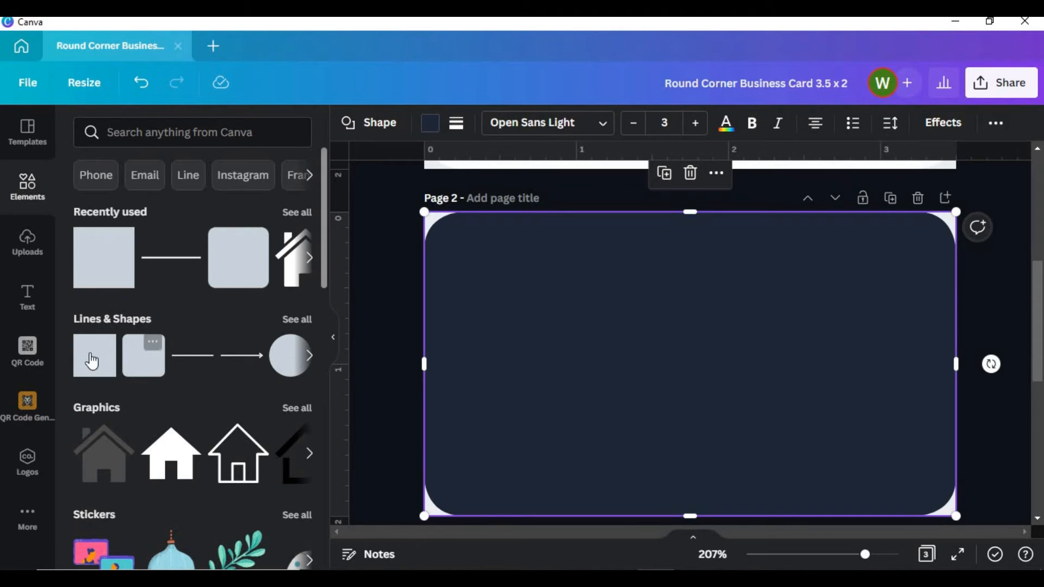
left_click(111, 356)
left_click_drag(644, 362, 425, 362)
left_click_drag(736, 363, 956, 361)
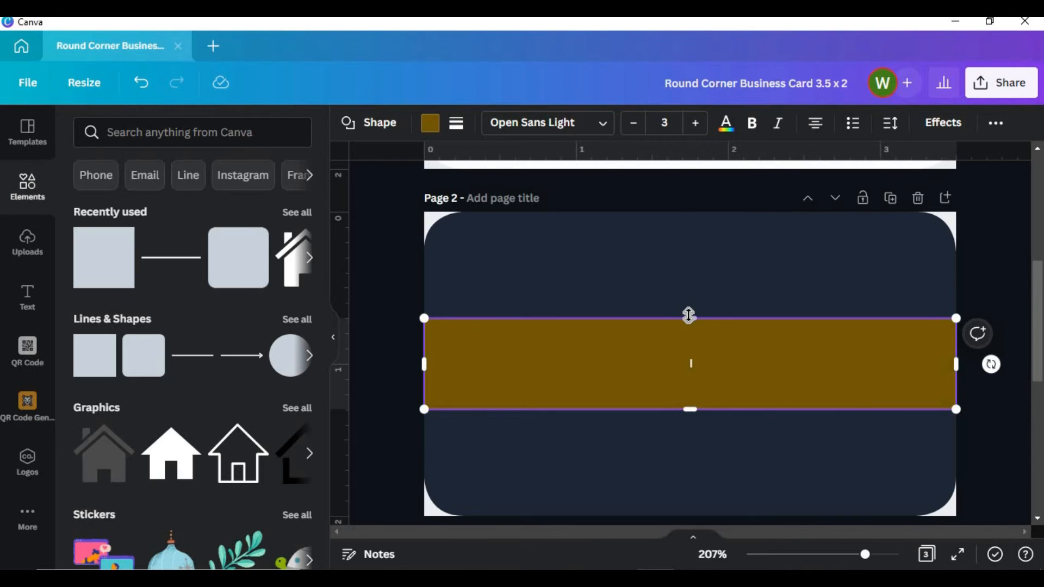
mouse_move(688, 312)
left_mouse_down()
mouse_move(689, 284)
mouse_move(679, 311)
left_mouse_up()
left_click_drag(691, 410, 694, 436)
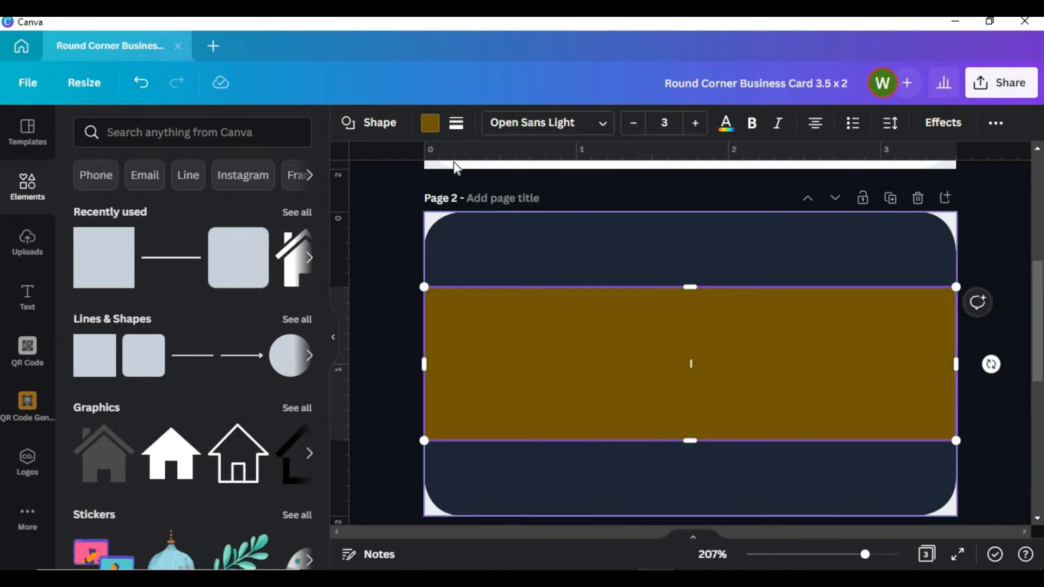
- Fill the middle band on page 2 with the slightly lighter navy from the brand color palette
left_click(430, 123)
left_click(137, 396)
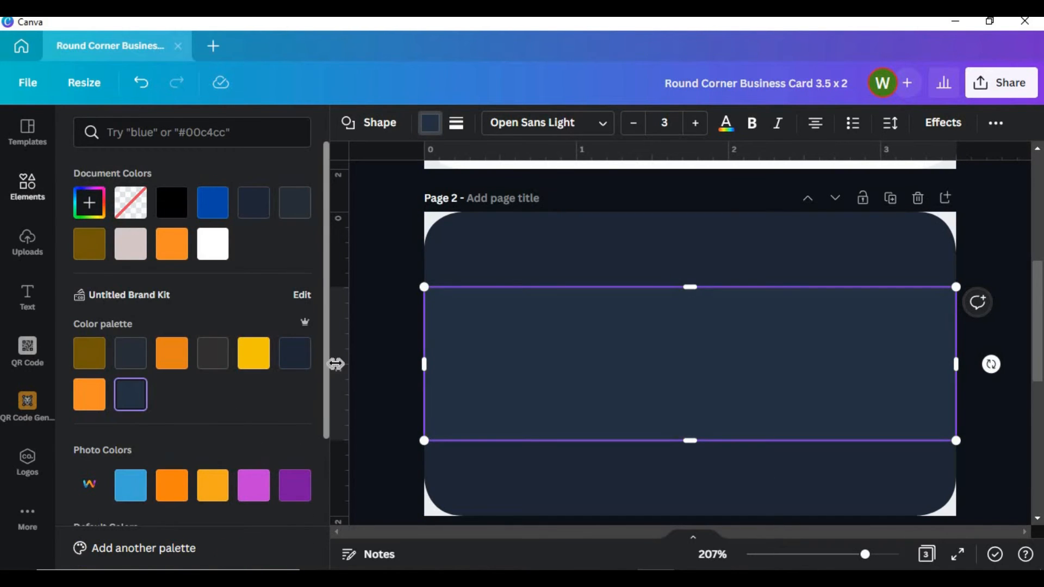
left_click(385, 332)
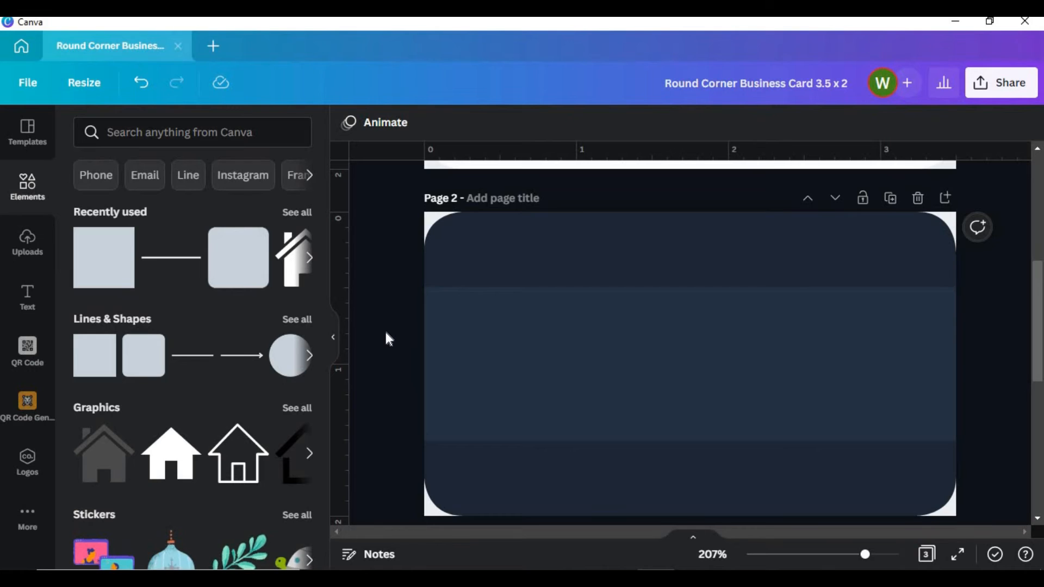
- Reduce the lighter navy band's height to about 0.9 inch and recenter it vertically on the card
left_click(666, 293)
left_click_drag(688, 288, 692, 305)
left_click_drag(659, 356, 661, 342)
- Copy the white-text Wiki Graphics logo from page 3 to page 2 and center it in the lighter navy band
scroll(954, 434, "down", 8)
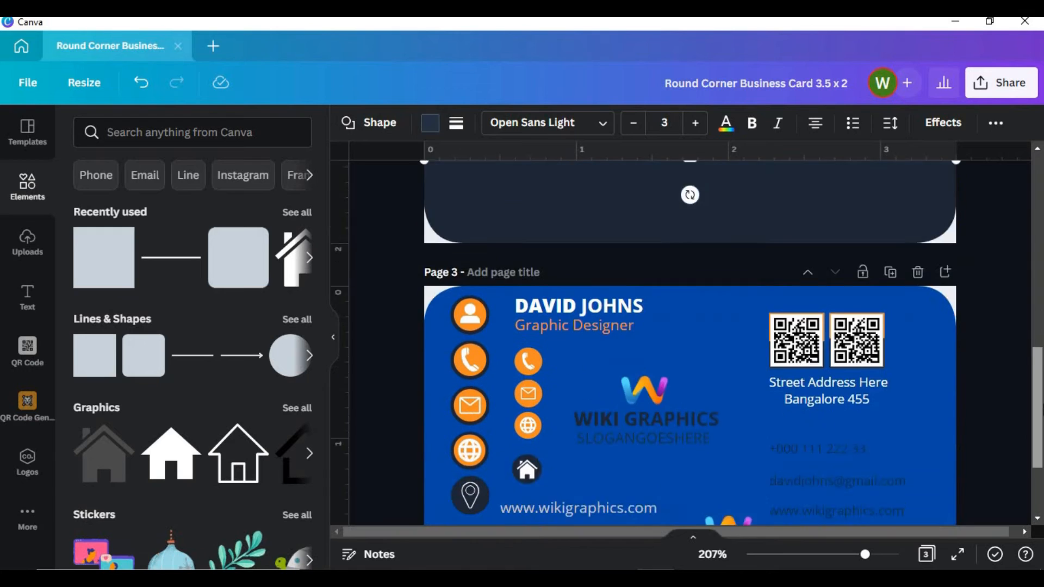
right_click(727, 399)
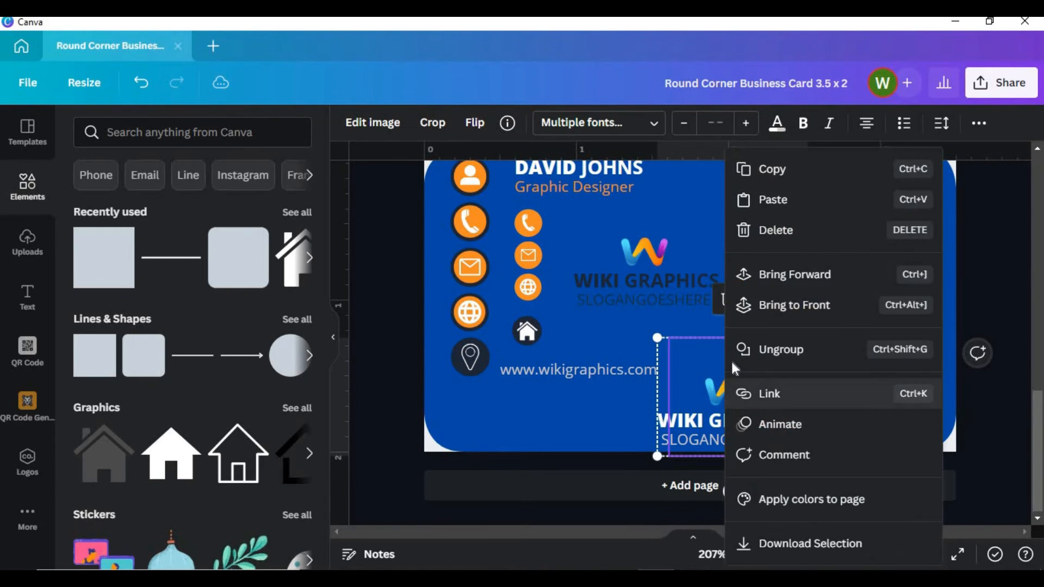
left_click(771, 169)
scroll(633, 293, "up", 5)
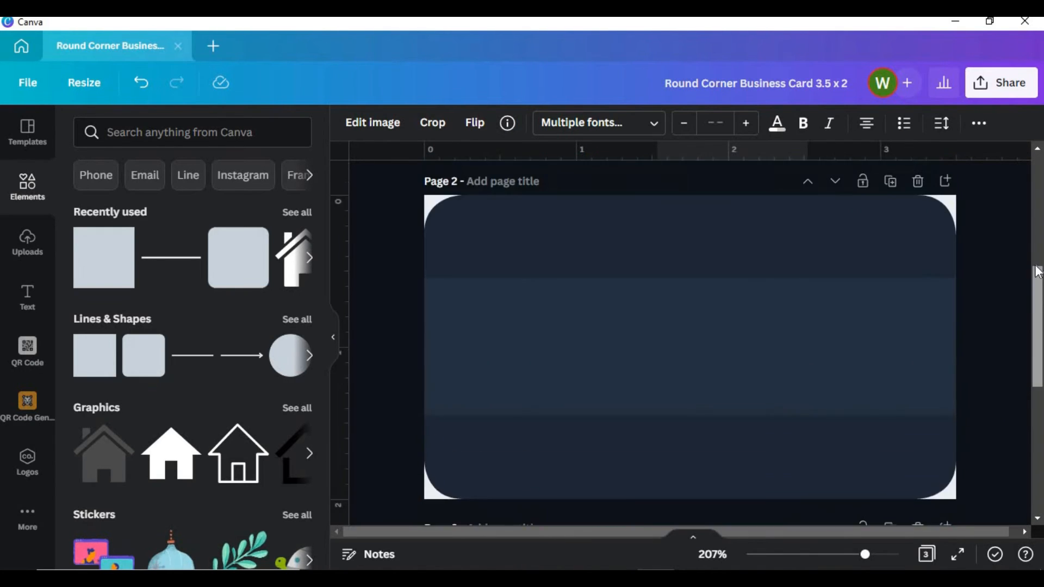
right_click(633, 286)
left_click(690, 334)
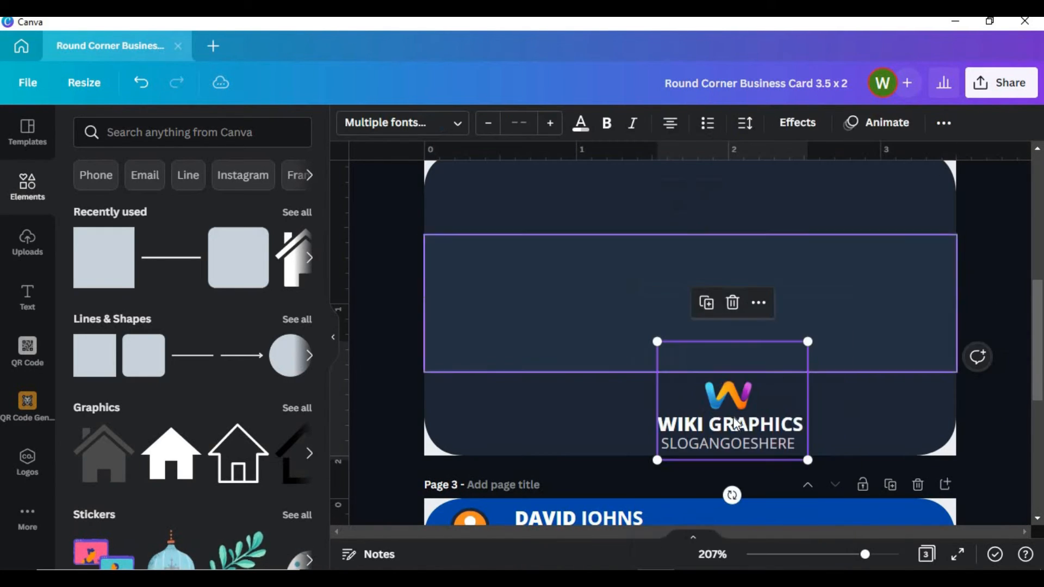
left_click_drag(728, 404, 671, 300)
left_click(994, 302)
left_click(1000, 281)
left_click(994, 269)
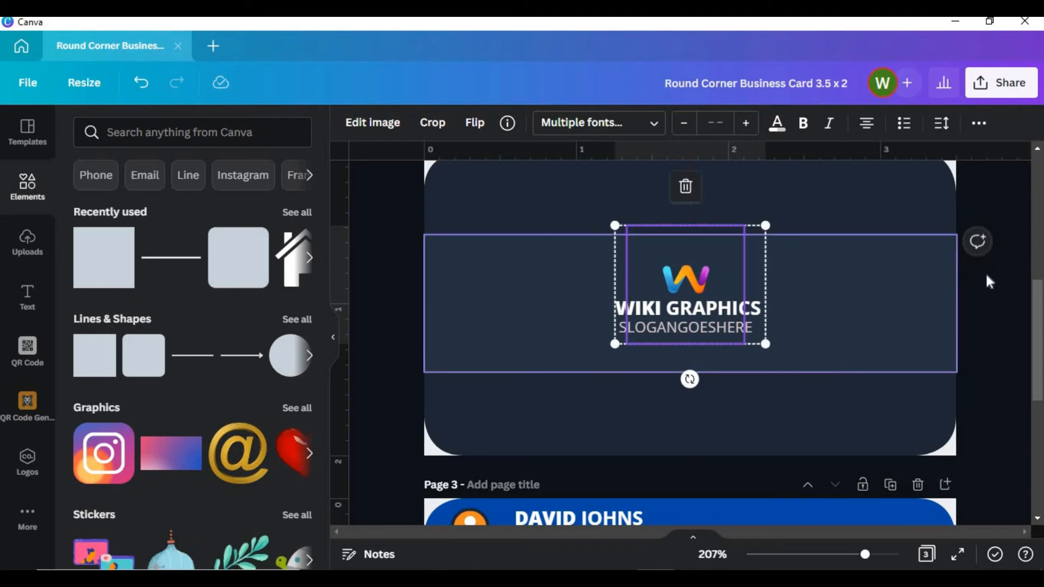
left_click(988, 280)
- Add a straight line to page 2 and color it with the brand palette's bright orange
scroll(988, 280, "up", 1)
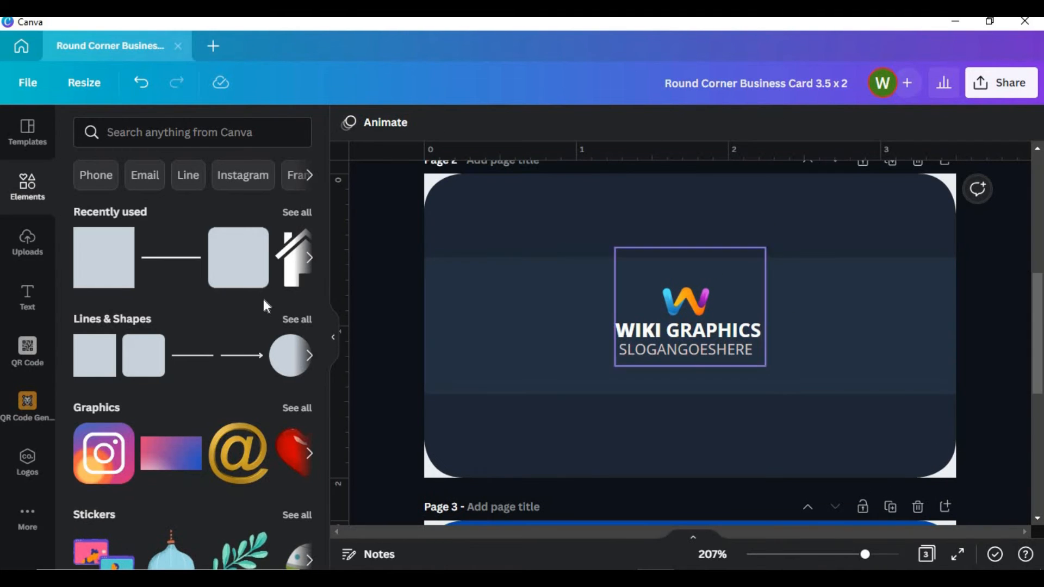
left_click(171, 257)
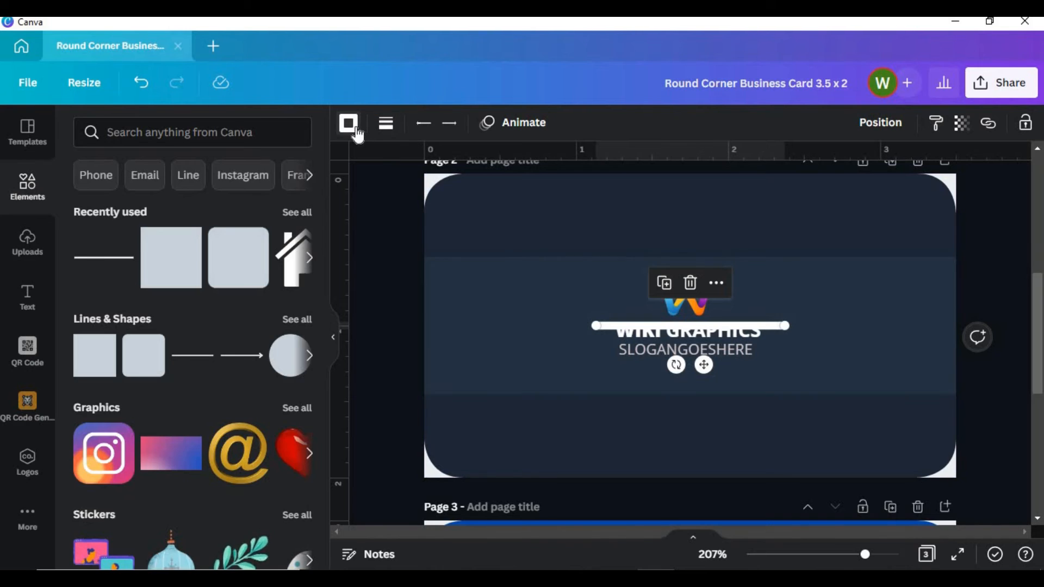
left_click(348, 123)
left_click(89, 394)
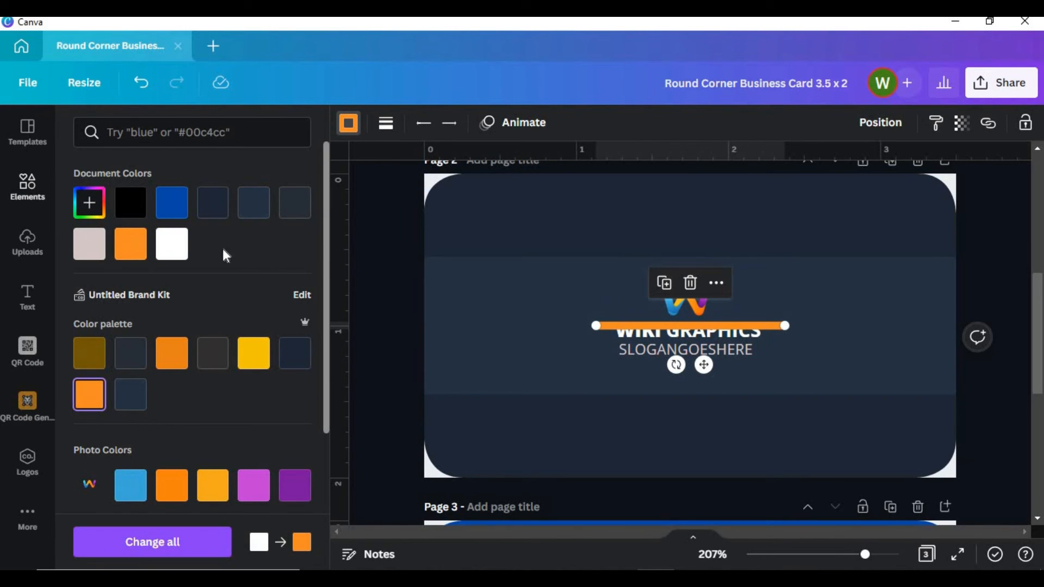
- Set the orange line's weight to 2 and fit it between the card's left edge and the logo, leaving a small gap
left_click(386, 123)
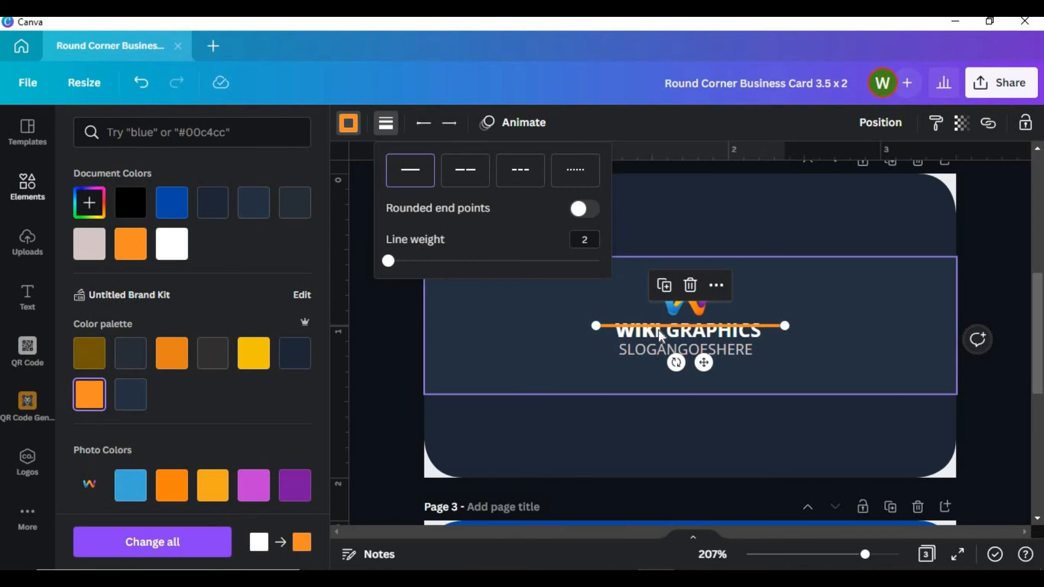
left_click_drag(703, 365, 542, 361)
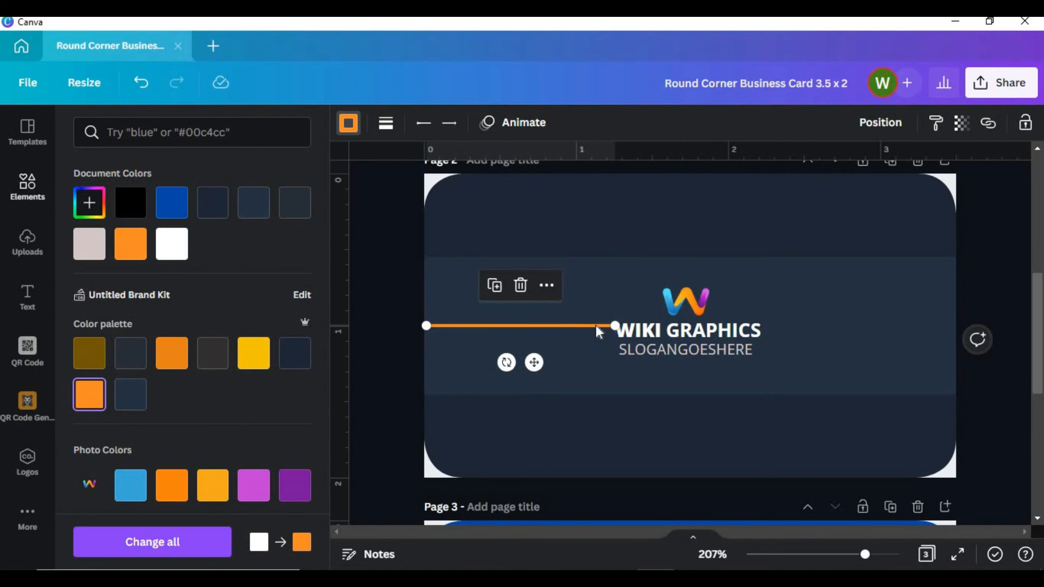
left_click_drag(615, 326, 604, 326)
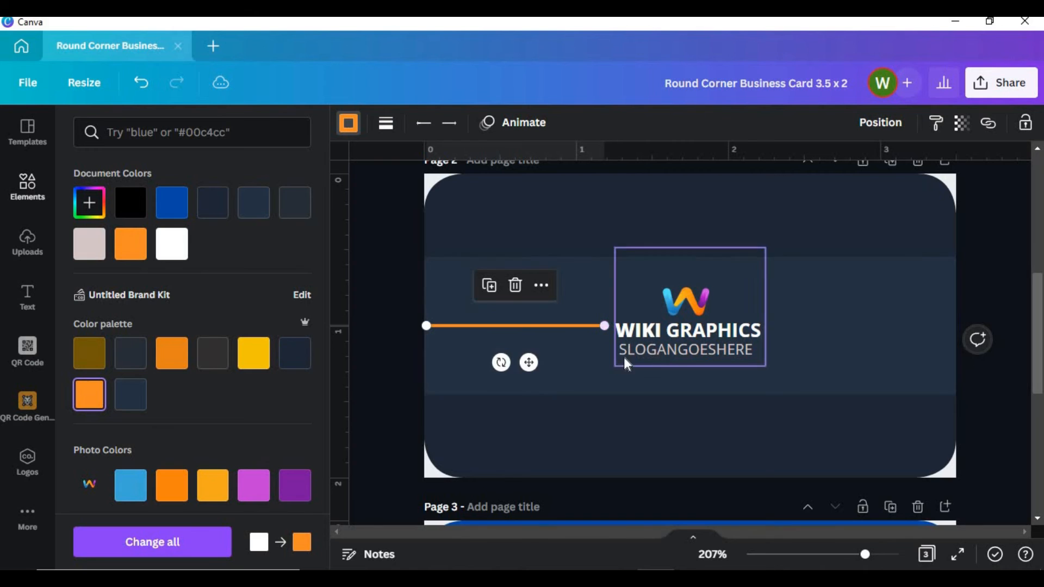
- Duplicate the orange line and place the copy level with it, ending at the card's right edge beyond the logo
right_click(526, 324)
left_click(579, 302)
right_click(821, 322)
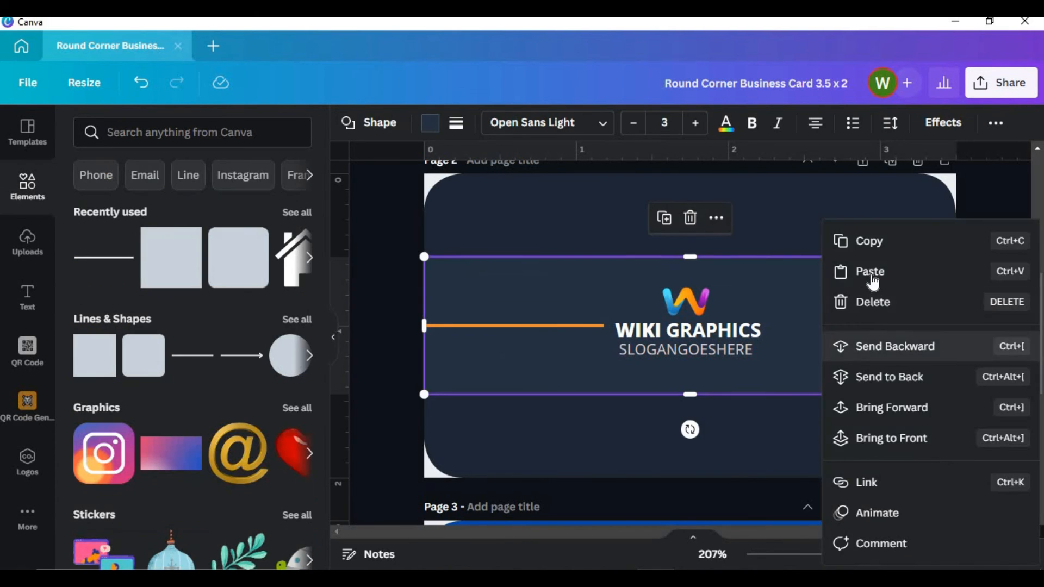
left_click(870, 271)
left_click_drag(554, 388, 886, 362)
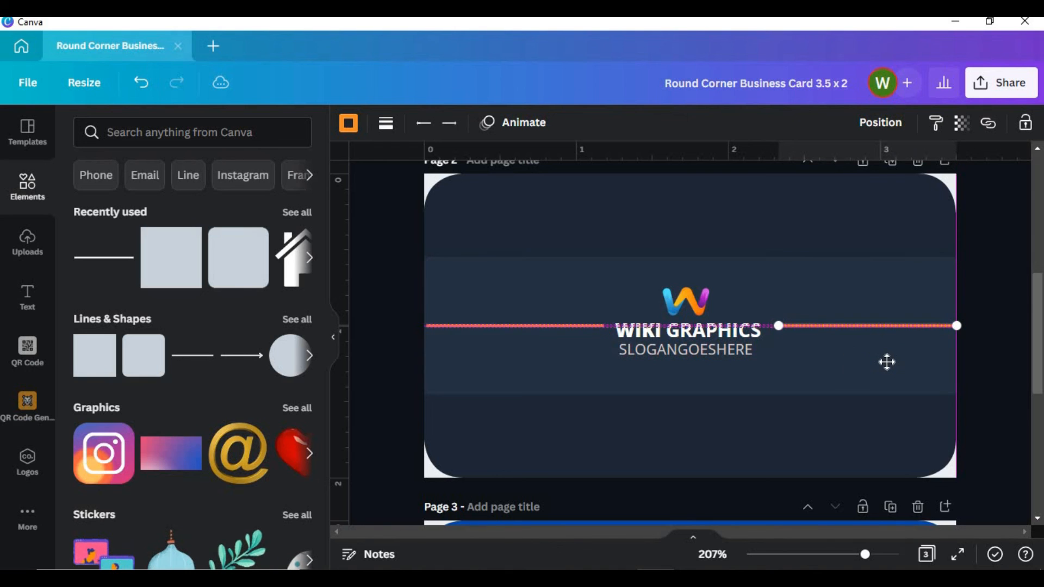
left_click(1000, 278)
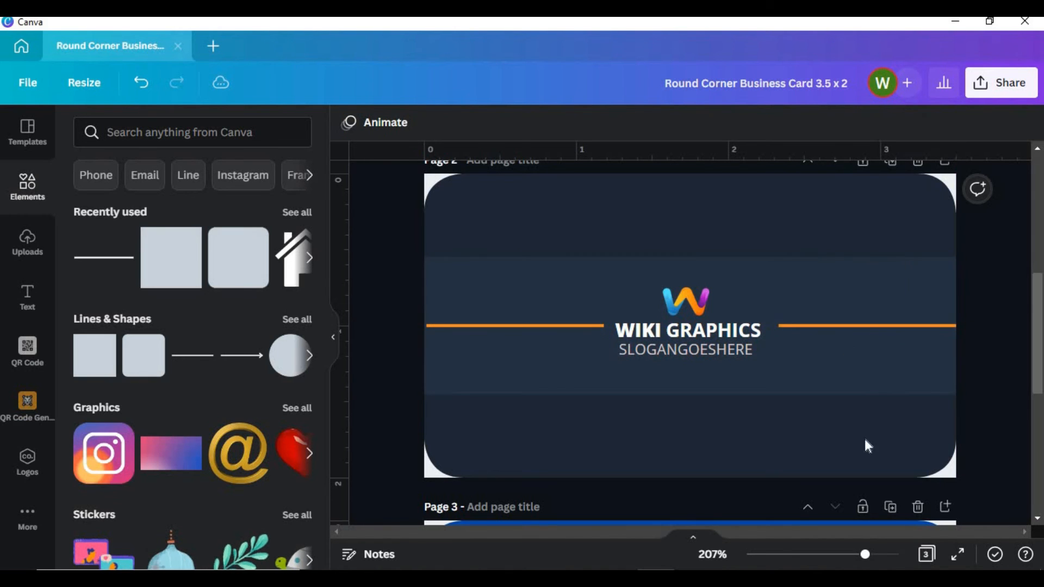
- Move the logo group on page 2 slightly up so the company name lines up with the two orange lines
left_click(681, 314)
left_click_drag(682, 328, 683, 323)
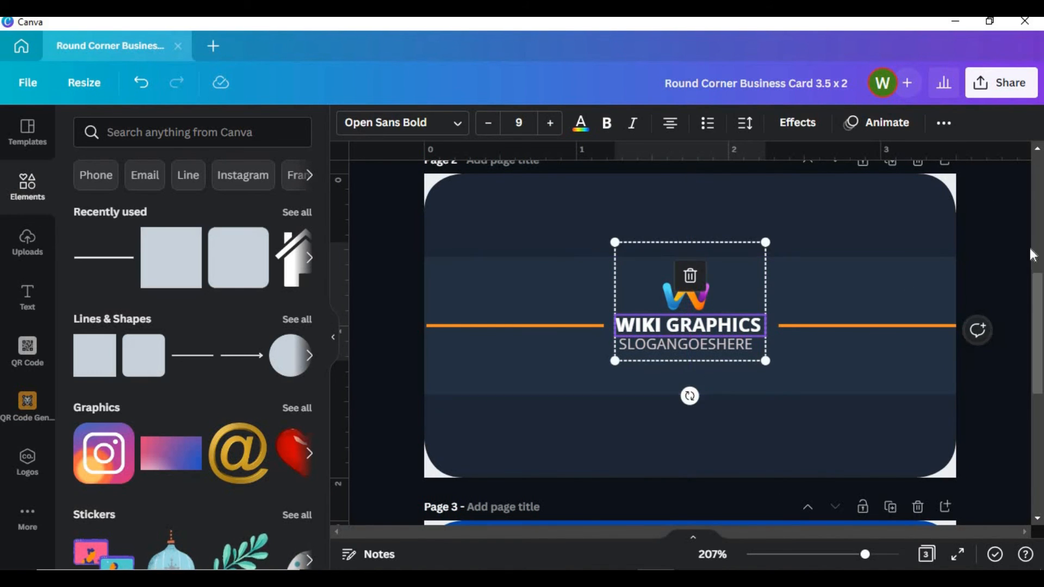
- Shift the orange line before the logo on page 2 so that its outer end sits flush with the card's edge
left_click(1008, 259)
left_click(563, 325)
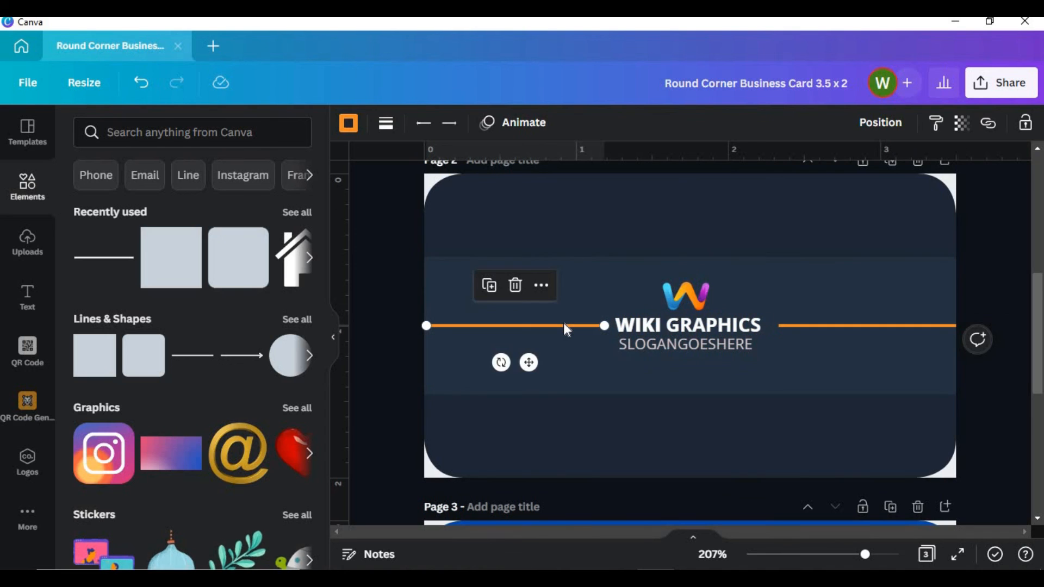
left_click_drag(563, 326, 557, 325)
left_click(414, 338)
left_click(477, 326)
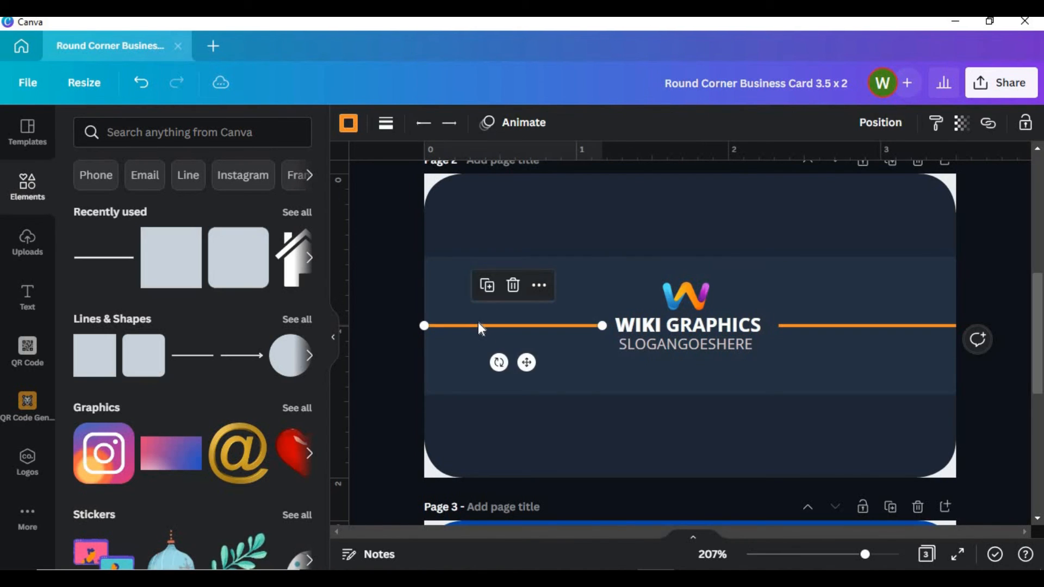
left_click_drag(476, 326, 464, 322)
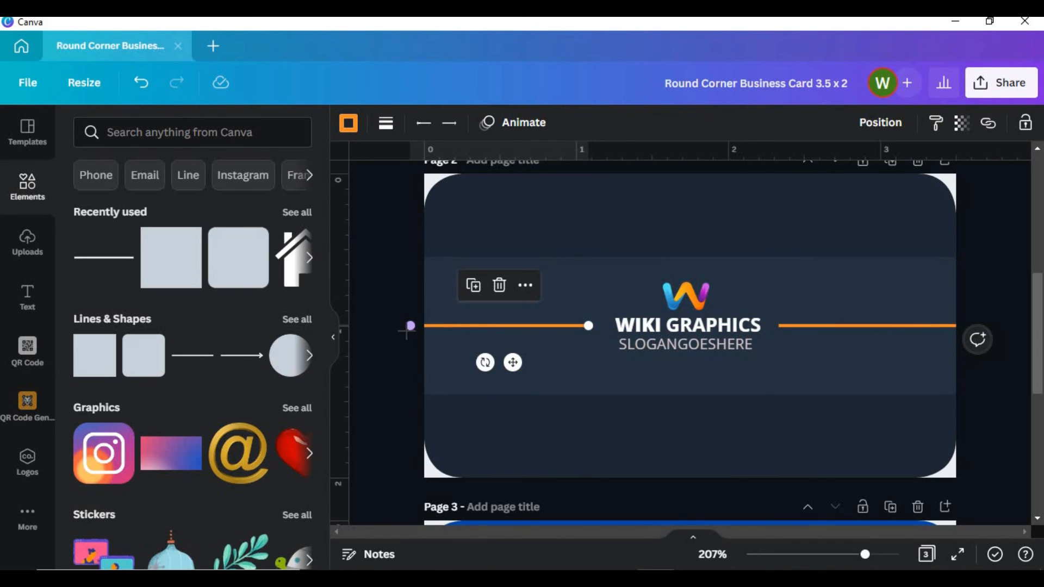
left_click_drag(481, 324, 481, 324)
left_click(404, 364)
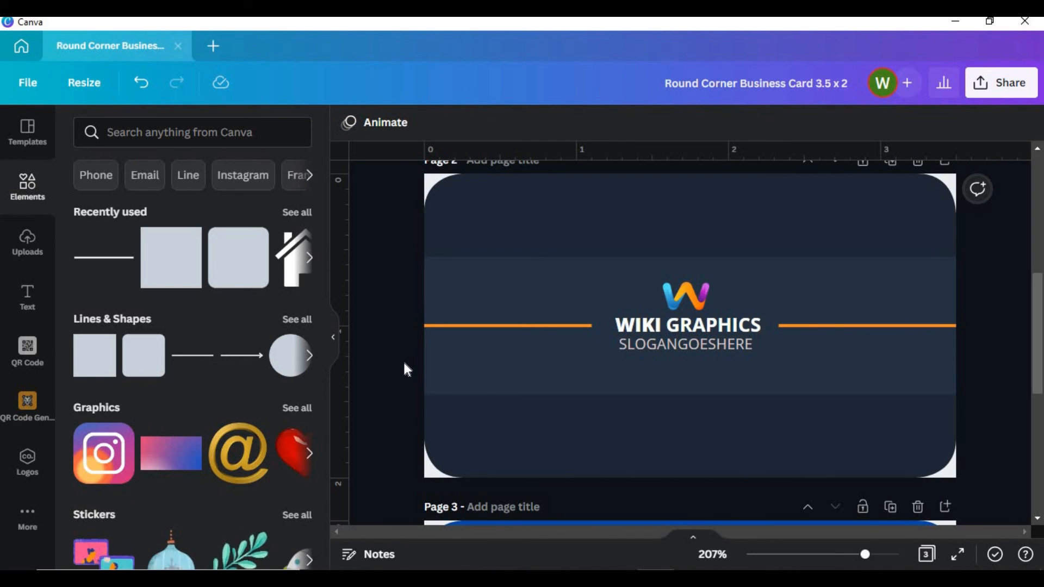
left_click(513, 328)
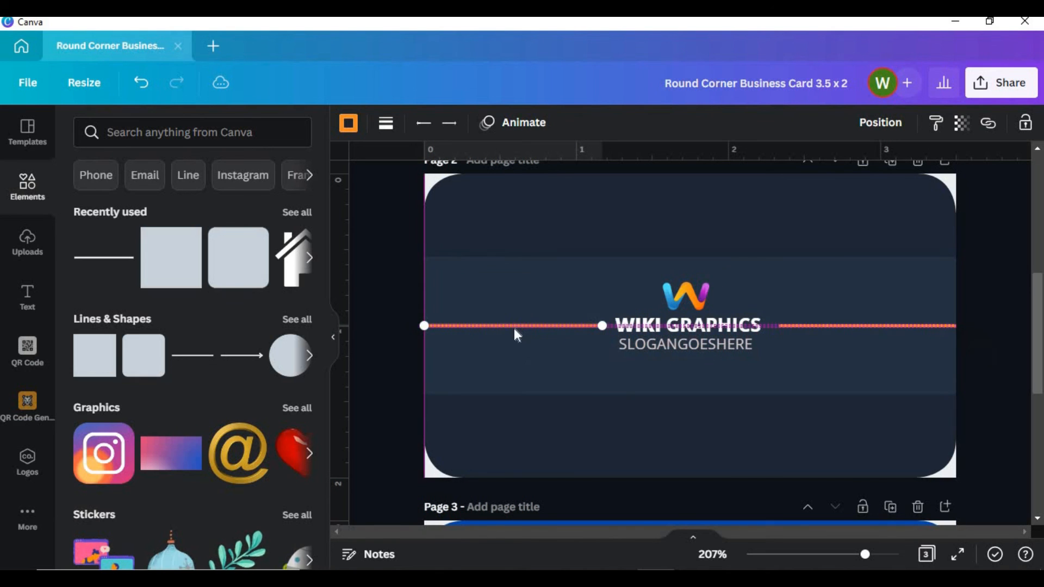
left_click(407, 333)
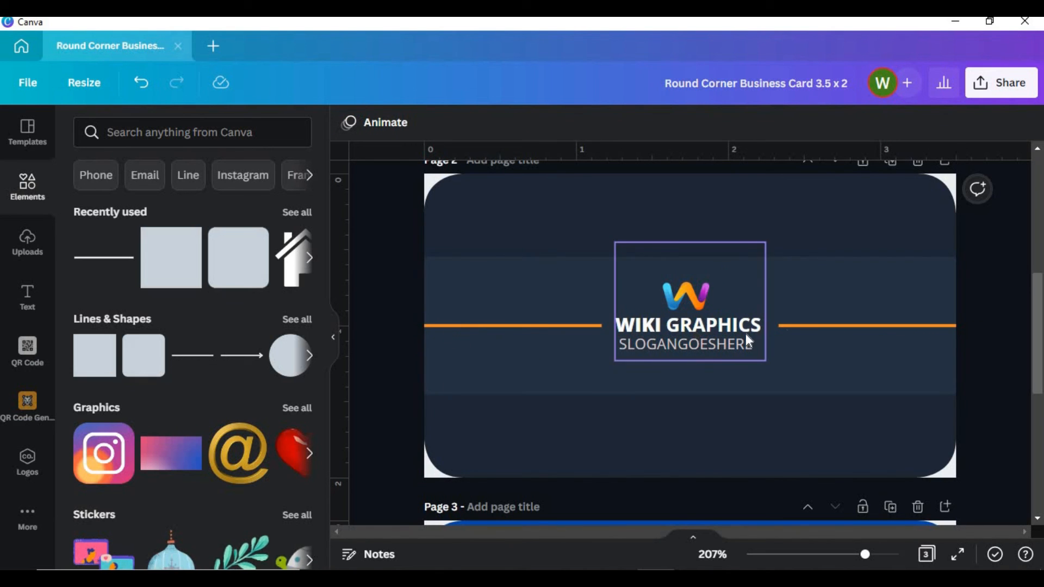
left_click(794, 325)
left_click(984, 282)
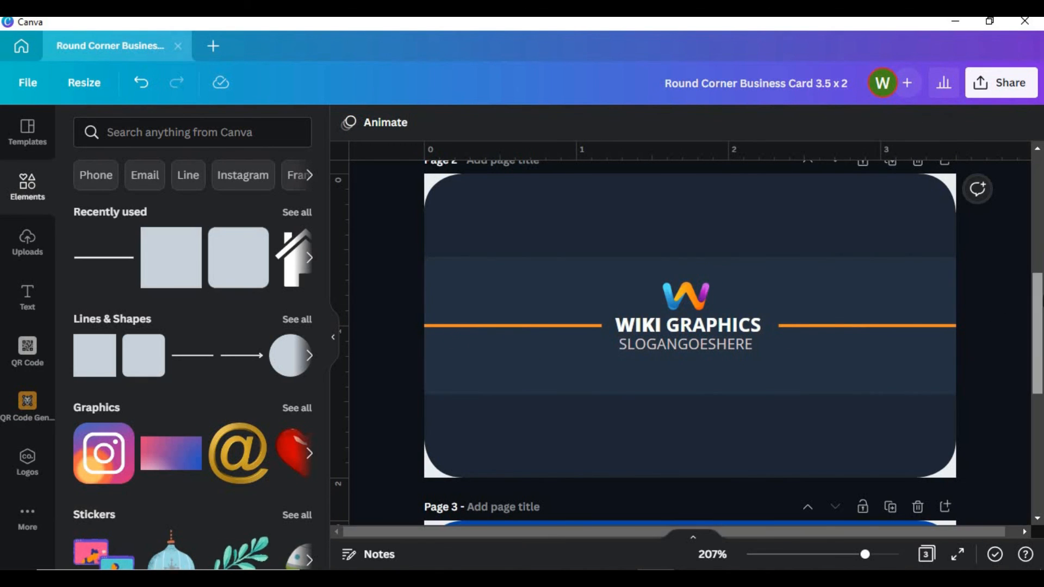
scroll(912, 464, "down", 7)
left_click(615, 377)
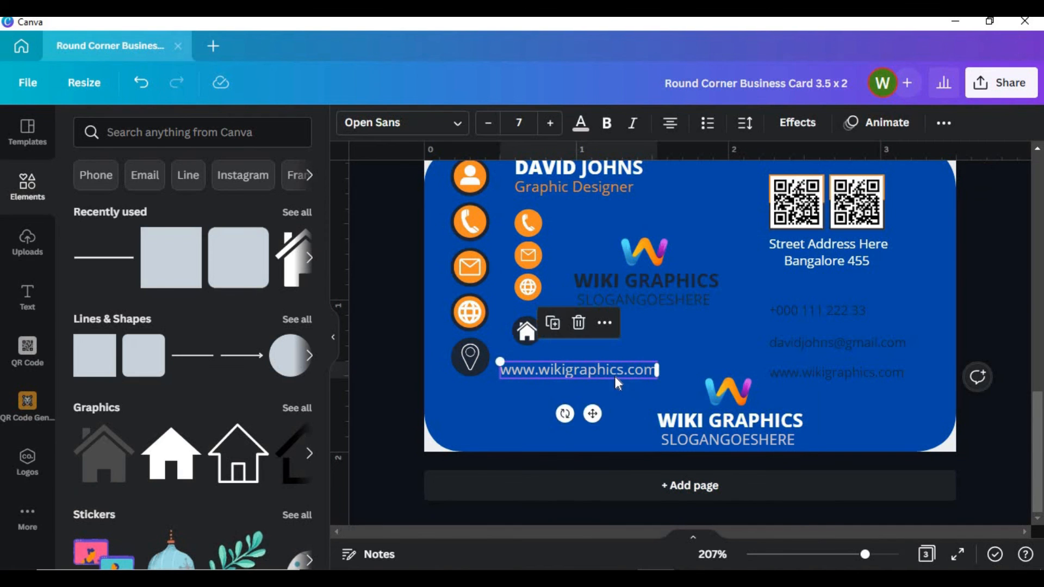
right_click(593, 371)
left_click(641, 377)
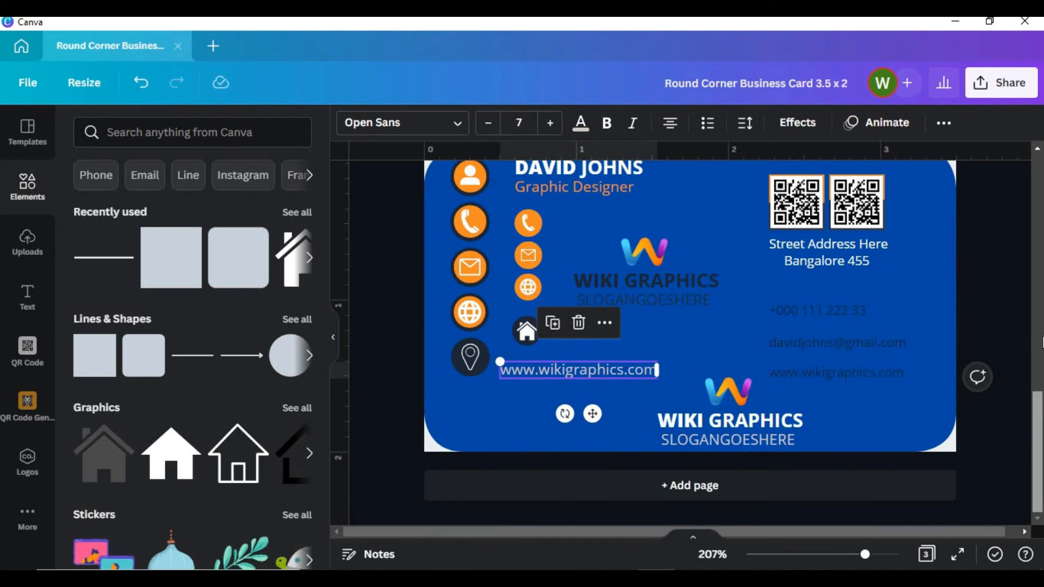
scroll(709, 363, "up", 8)
scroll(709, 363, "down", 3)
right_click(594, 367)
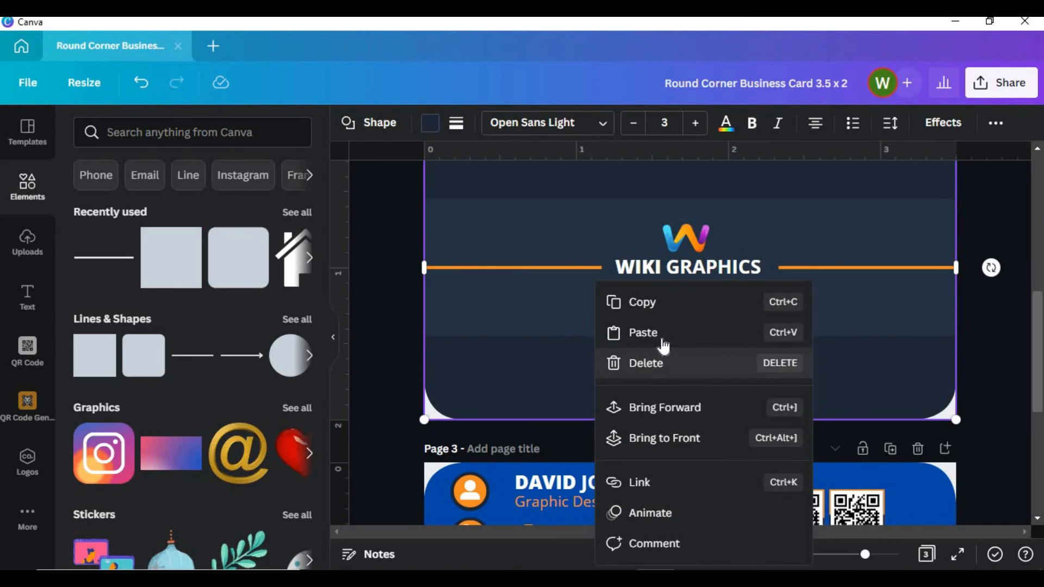
left_click(660, 340)
left_click_drag(592, 381, 706, 415)
left_click(998, 282)
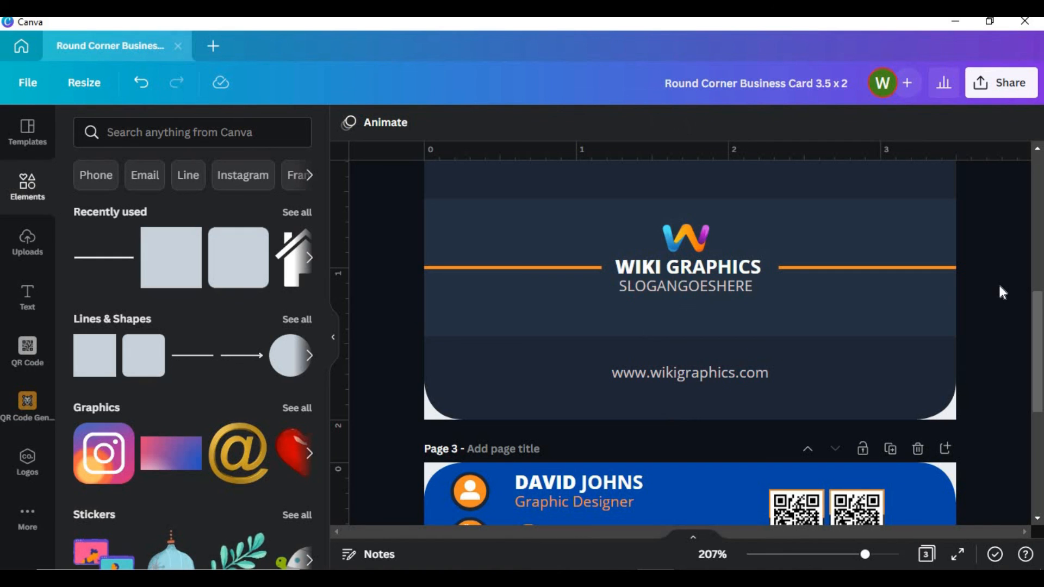
- Set the font size of the website text on page 2 to 8
left_click(663, 379)
left_click(549, 122)
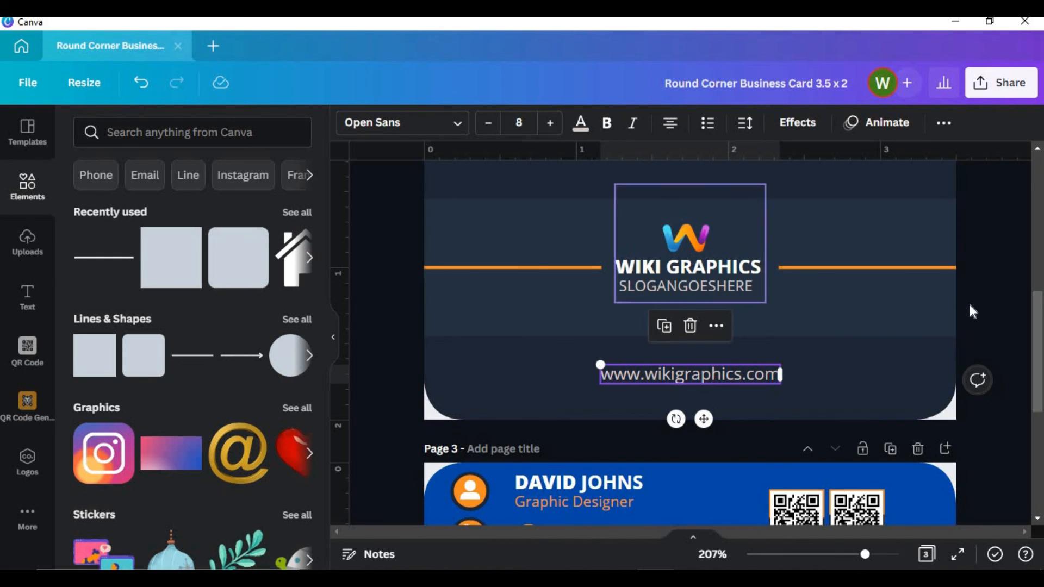
left_click(999, 281)
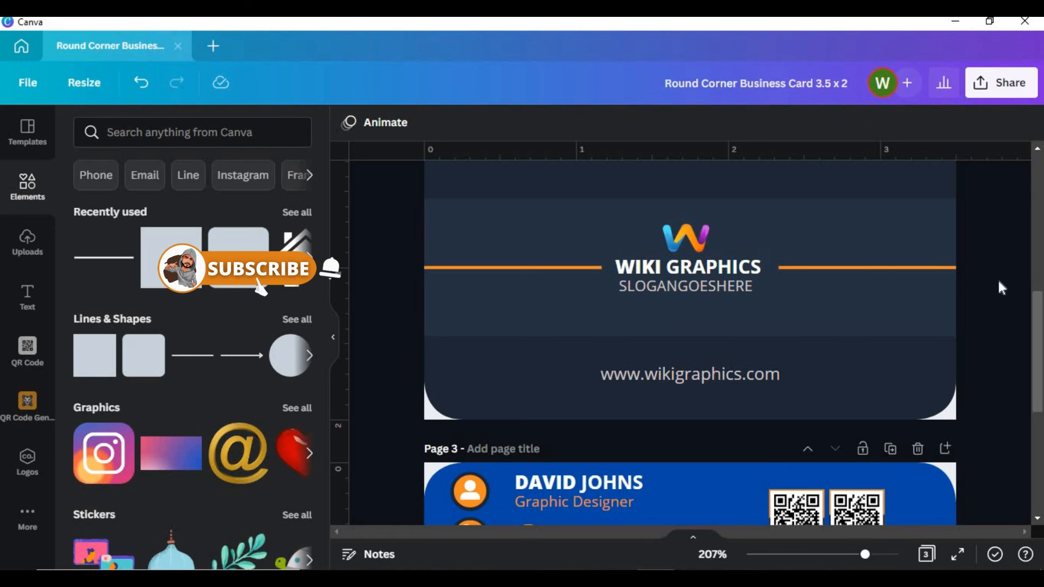
scroll(998, 280, "up", 2)
scroll(690, 343, "up", 6)
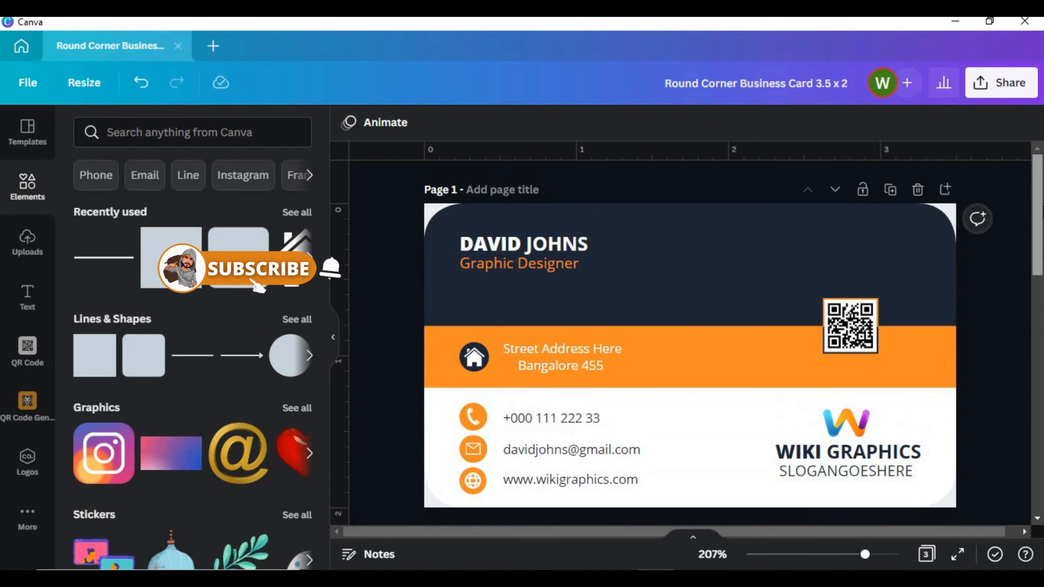
scroll(690, 342, "down", 6)
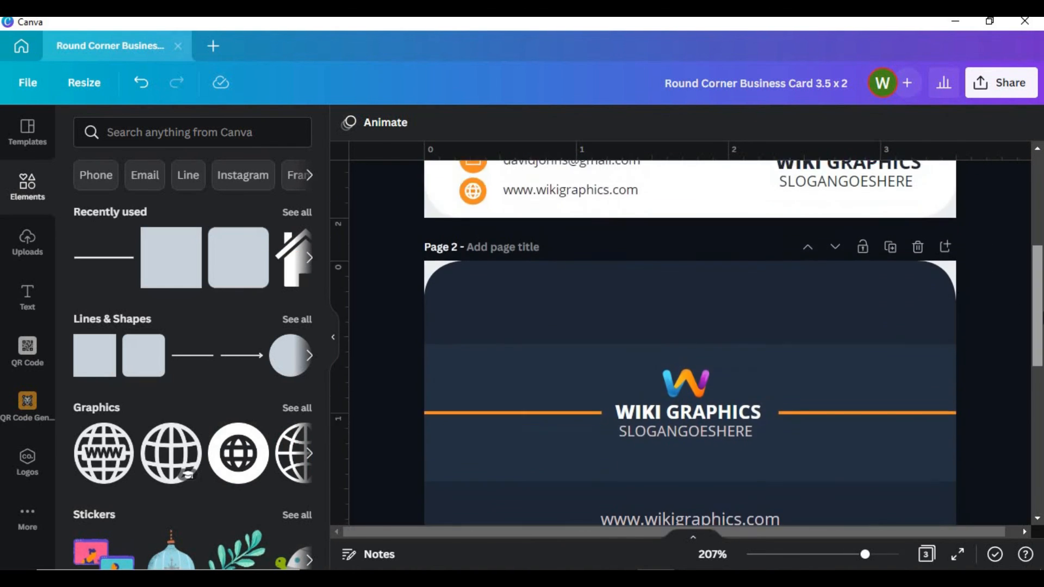